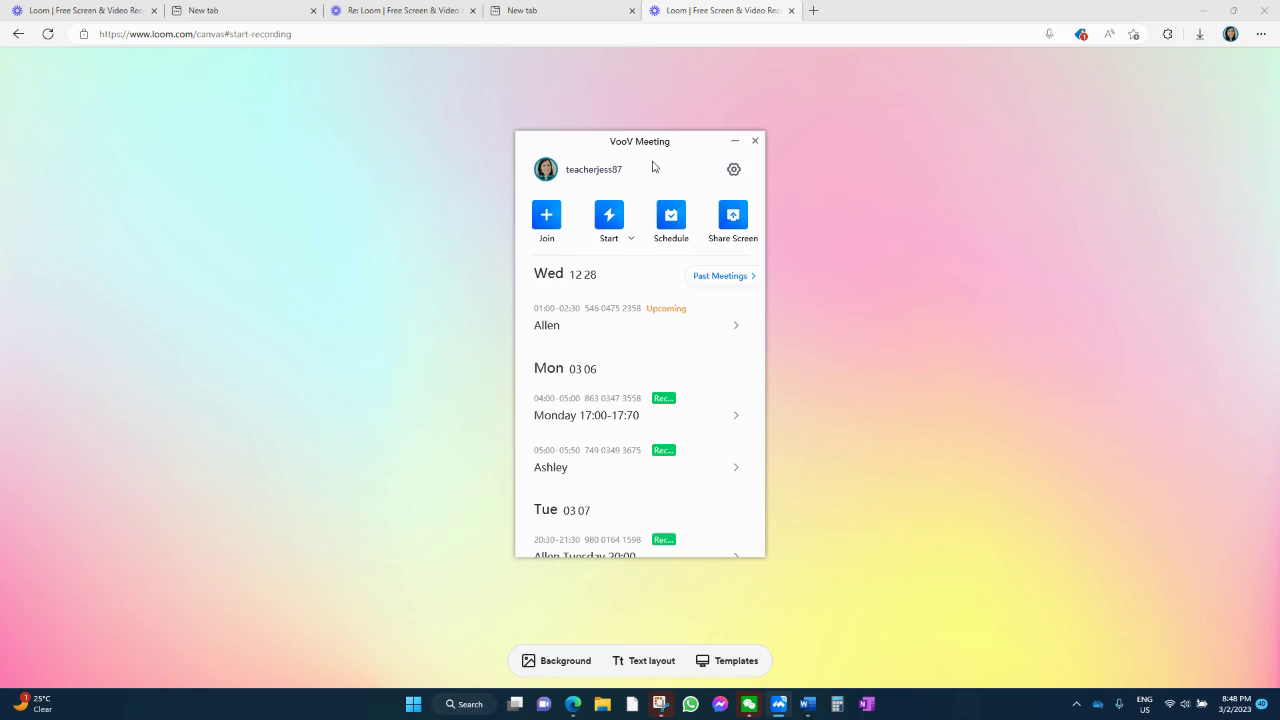
# - Start a new scheduled meeting titled 'Allen' with a one-hour duration
pyautogui.click(679, 226)
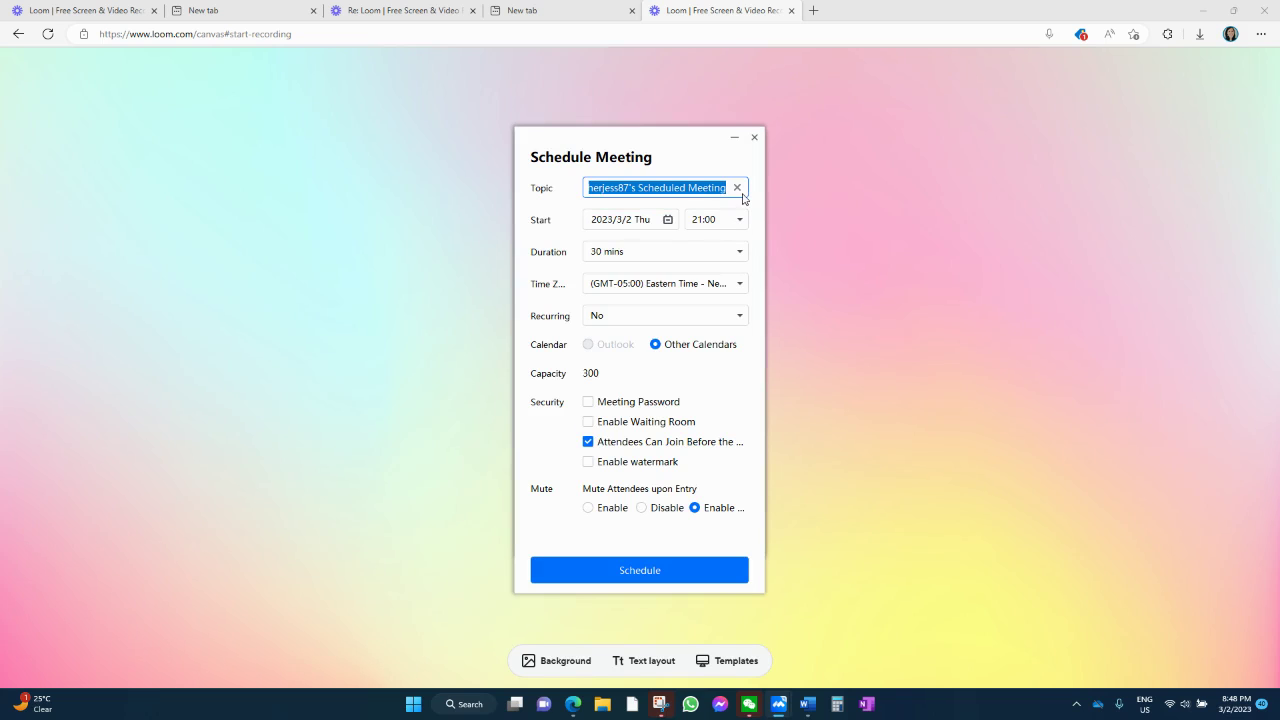
pyautogui.press('BackSpace')
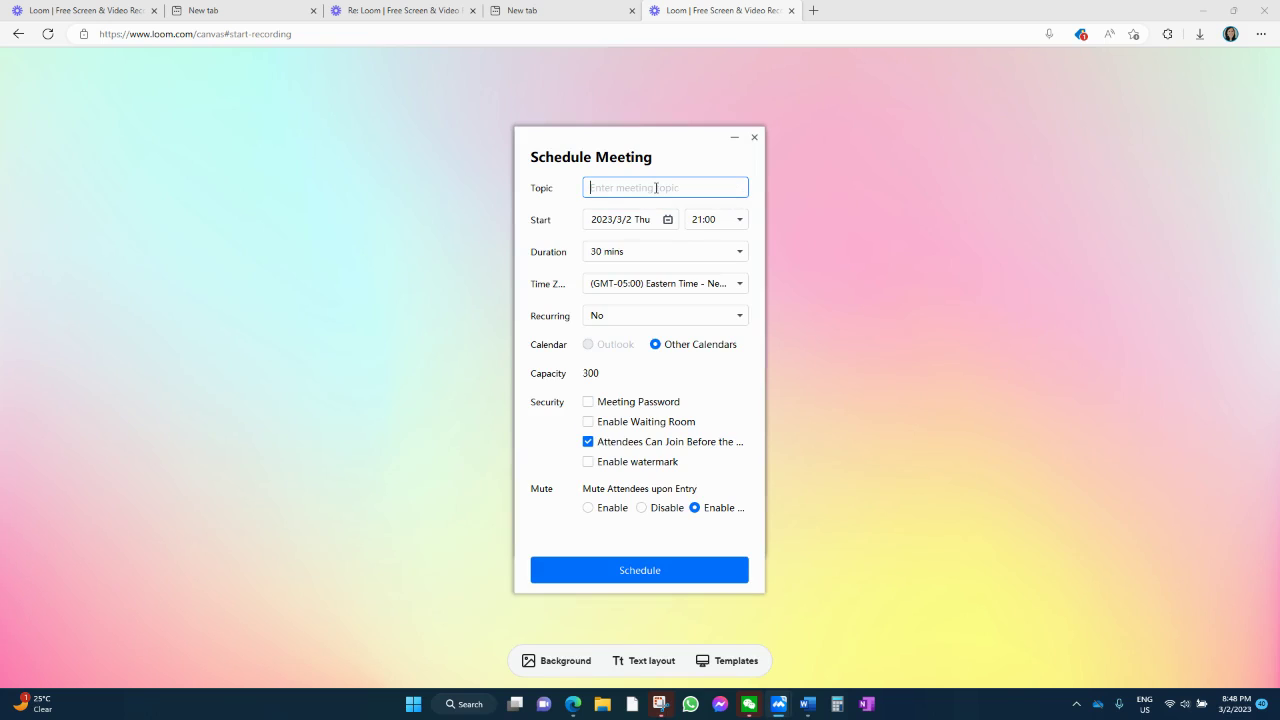
pyautogui.write('Allen')
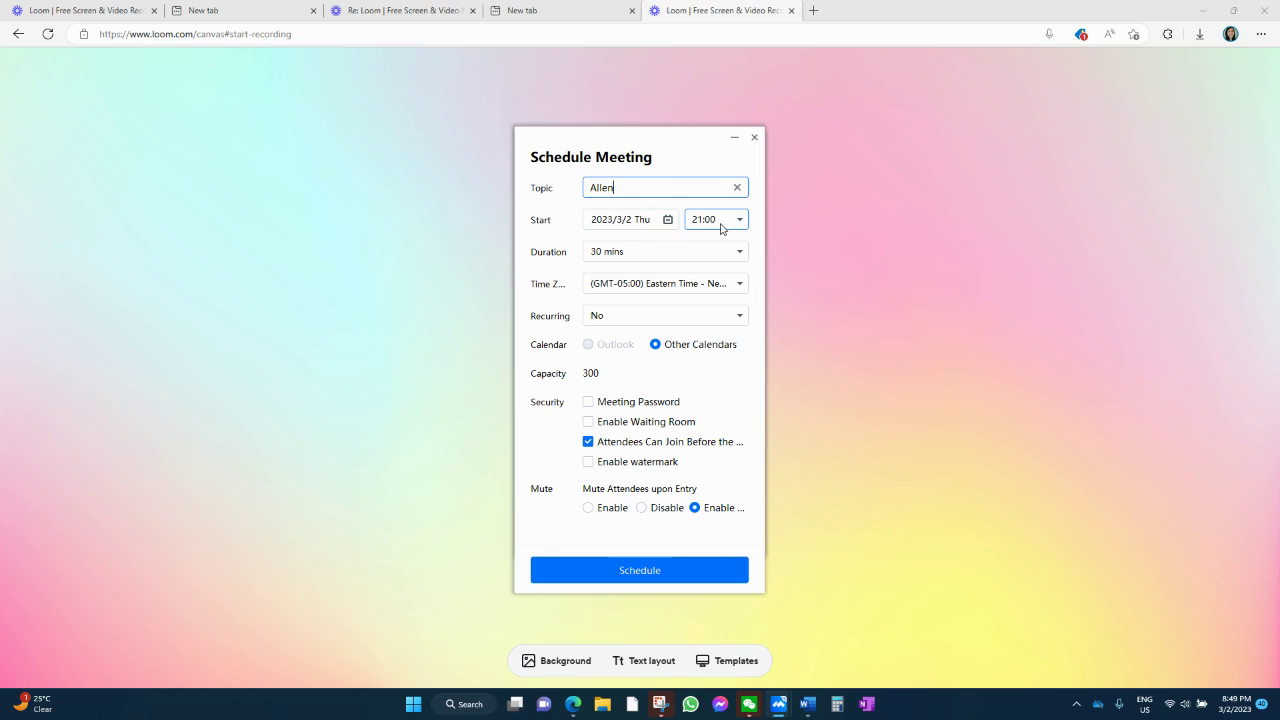
pyautogui.click(744, 254)
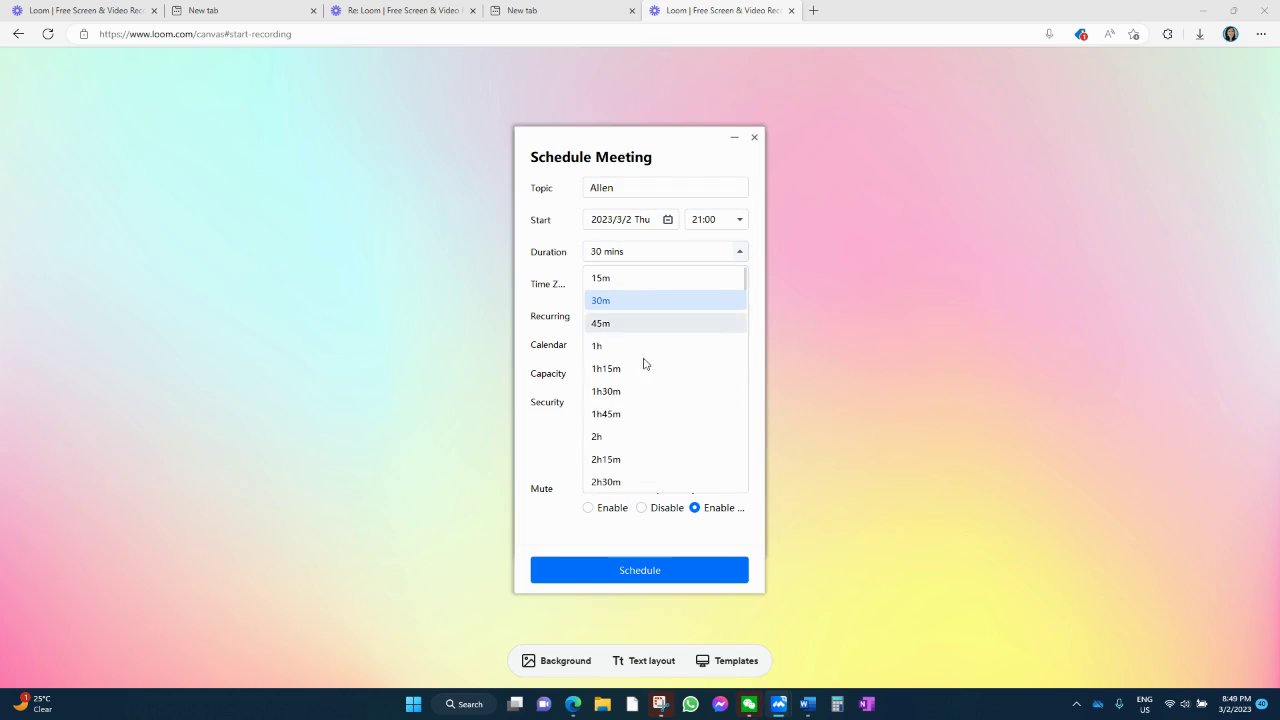
pyautogui.click(690, 346)
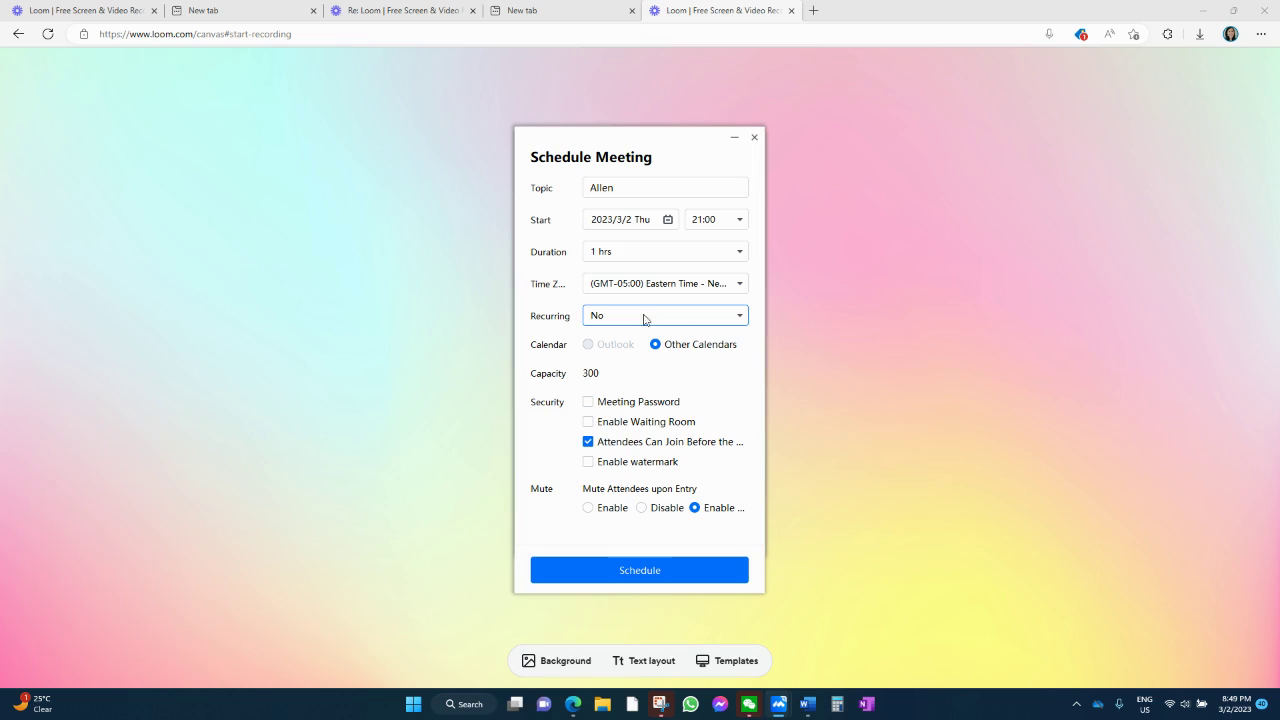
# - Make it recur every Thursday until 2023/4/13 and save the schedule
pyautogui.click(741, 317)
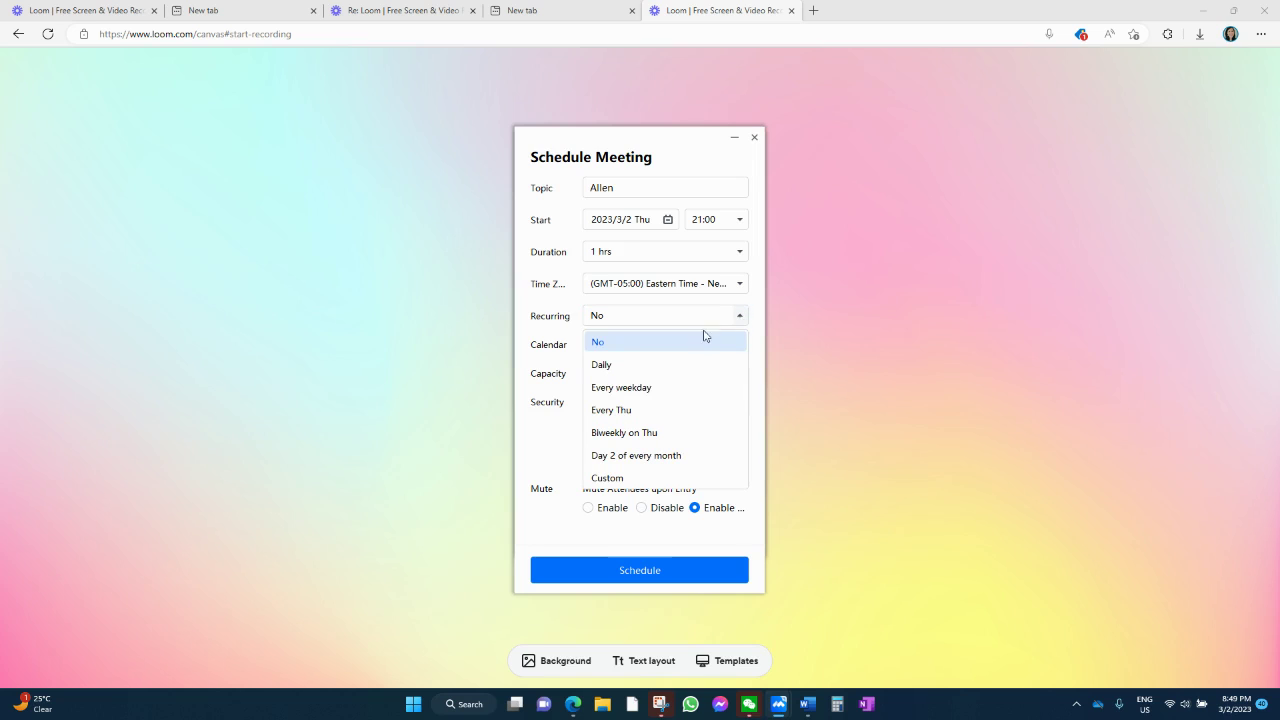
pyautogui.click(620, 412)
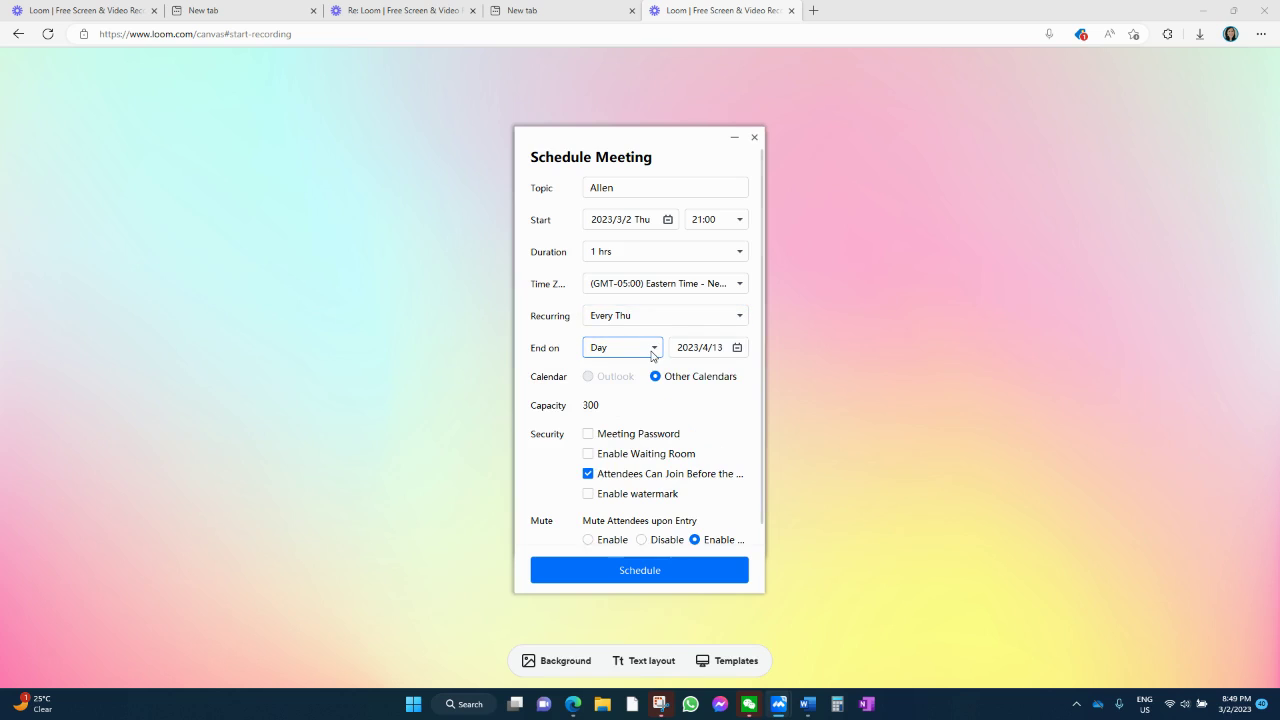
pyautogui.click(737, 347)
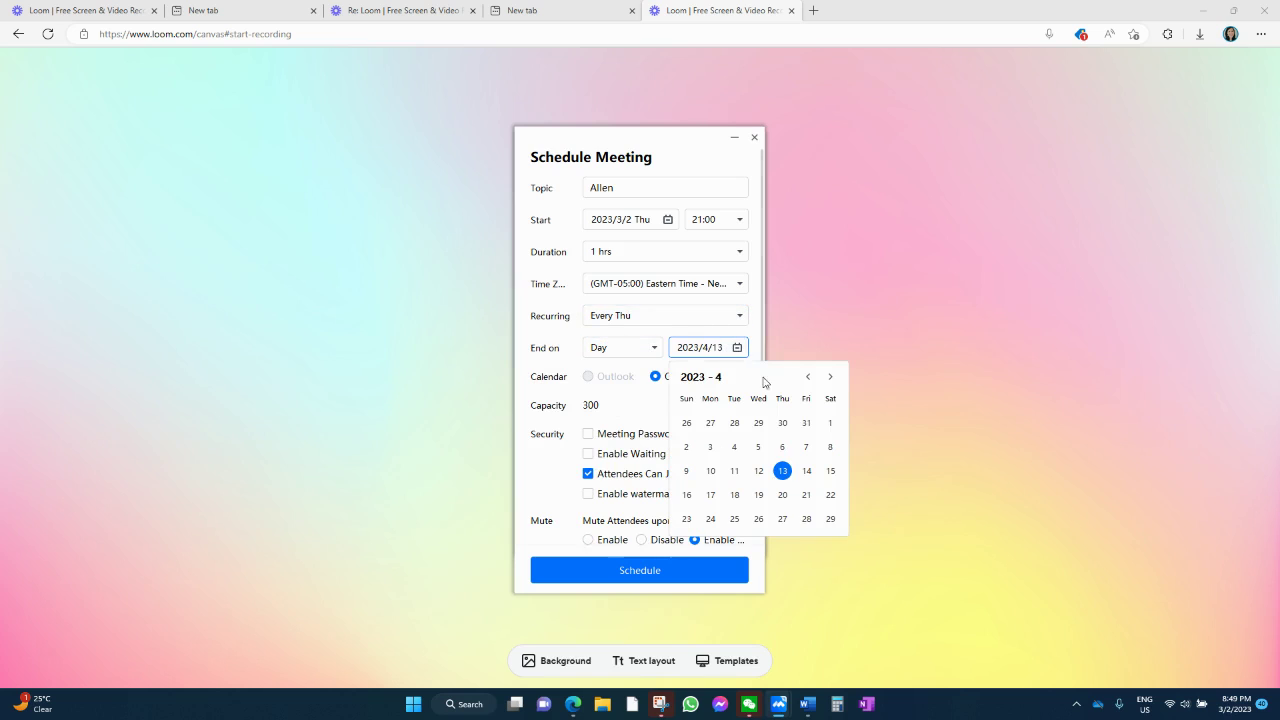
pyautogui.click(830, 378)
pyautogui.click(830, 378)
pyautogui.click(830, 378)
pyautogui.click(830, 378)
pyautogui.click(830, 378)
pyautogui.click(830, 378)
pyautogui.click(830, 378)
pyautogui.click(830, 378)
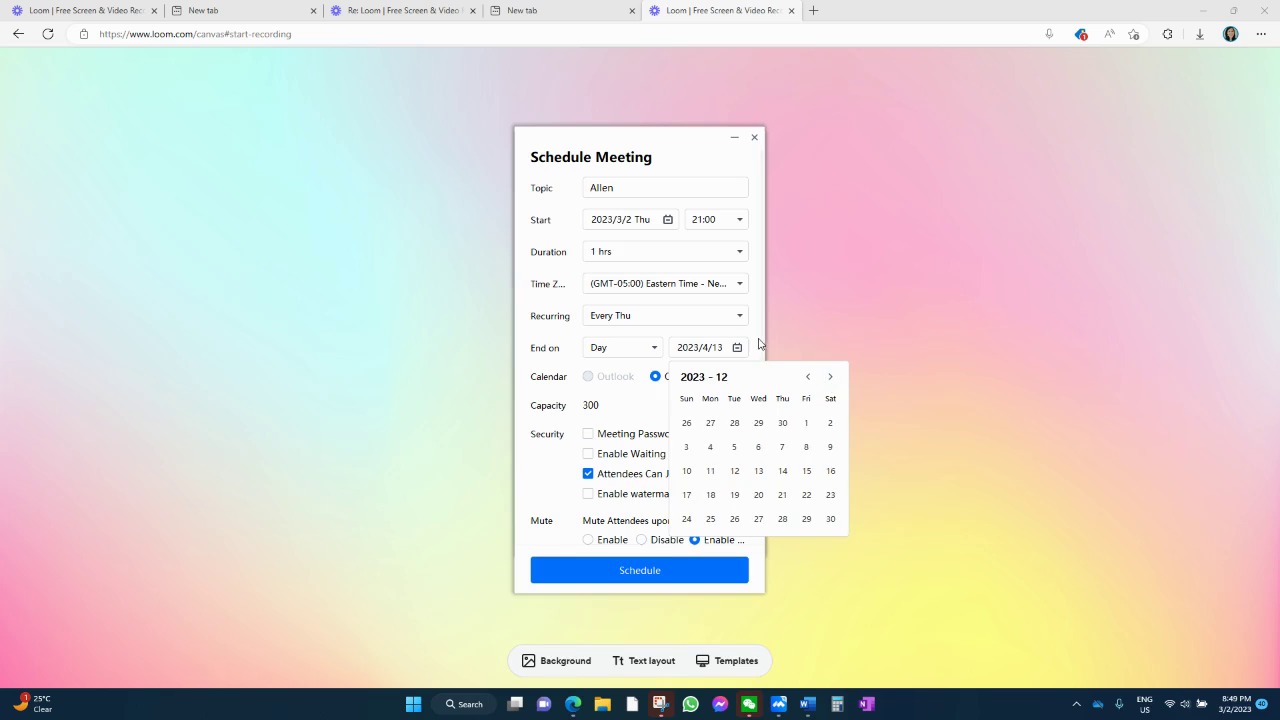
pyautogui.click(768, 345)
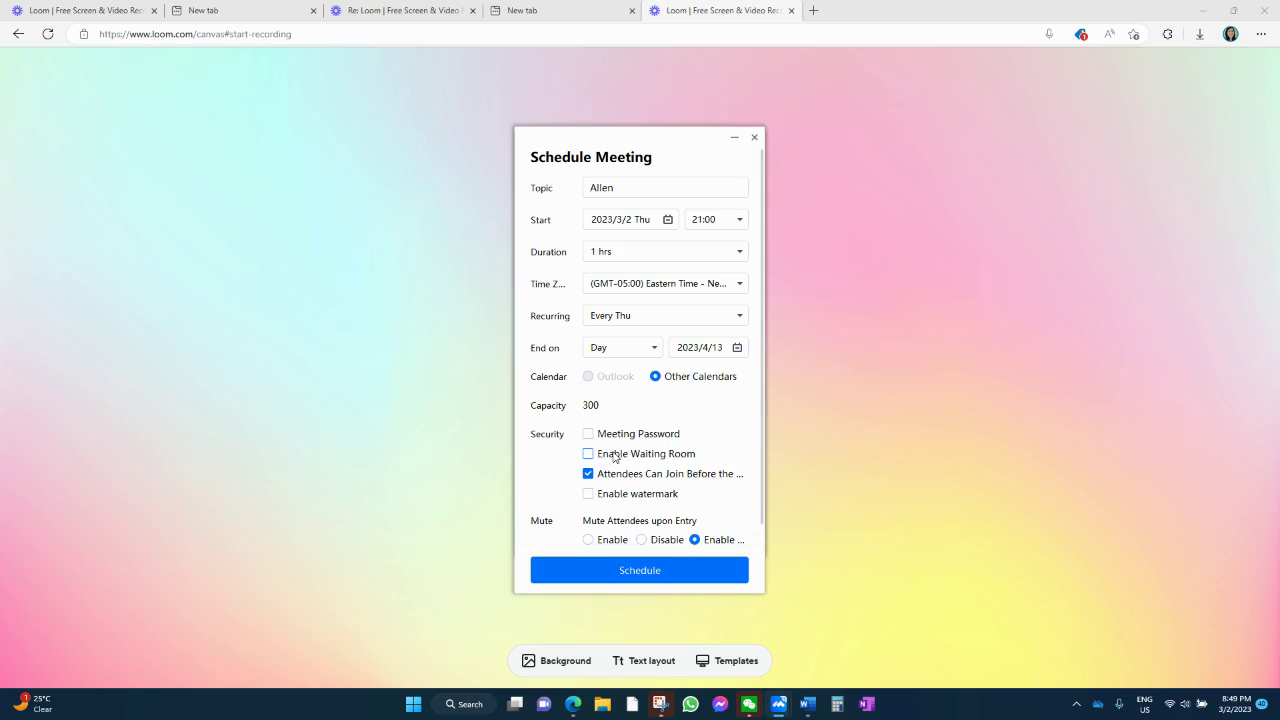
pyautogui.scroll(-1, 617, 460)
pyautogui.scroll(1, 623, 489)
pyautogui.click(644, 574)
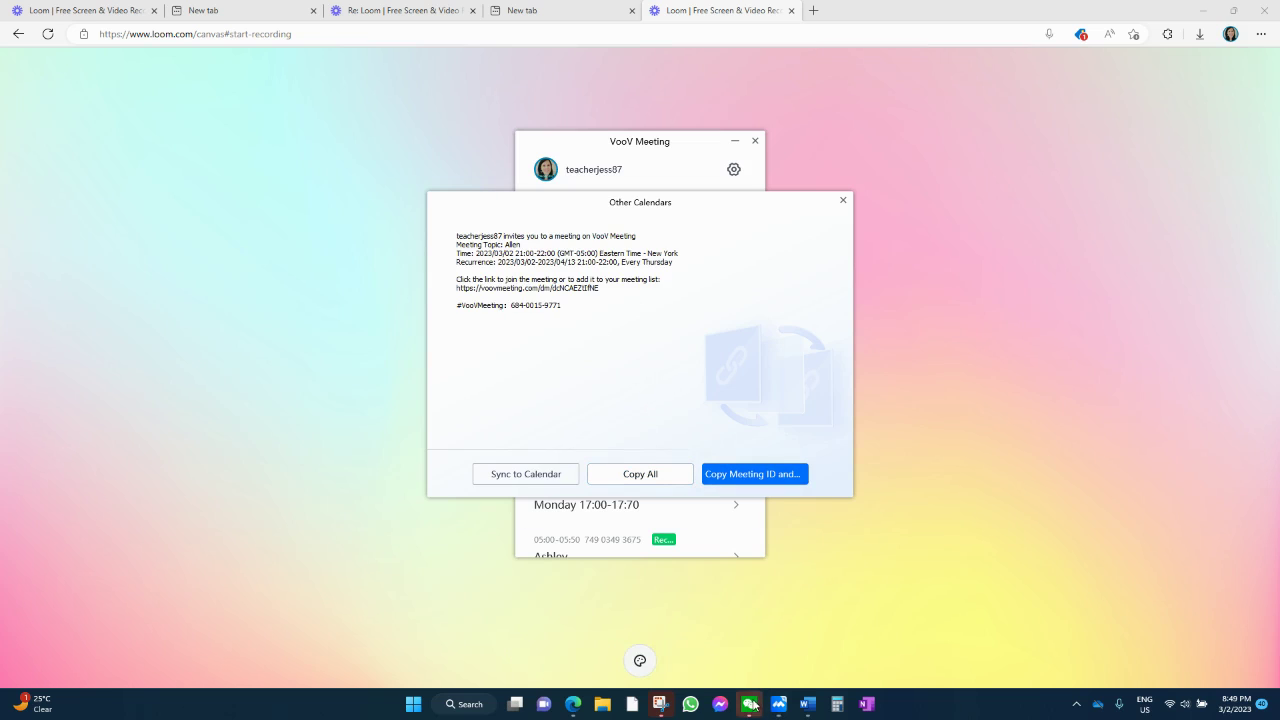
# - Close the invitation details and check the 21:00–22:00 Allen meeting listed under Today
pyautogui.moveTo(755, 708)
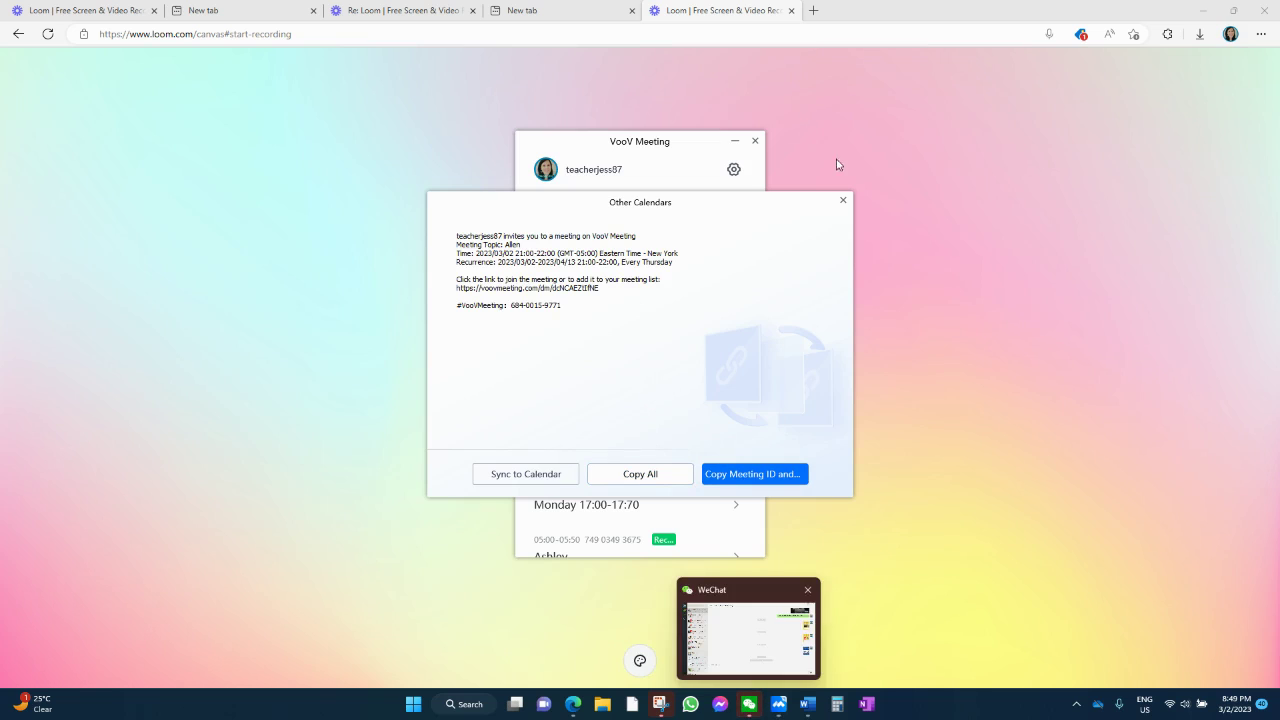
pyautogui.click(843, 200)
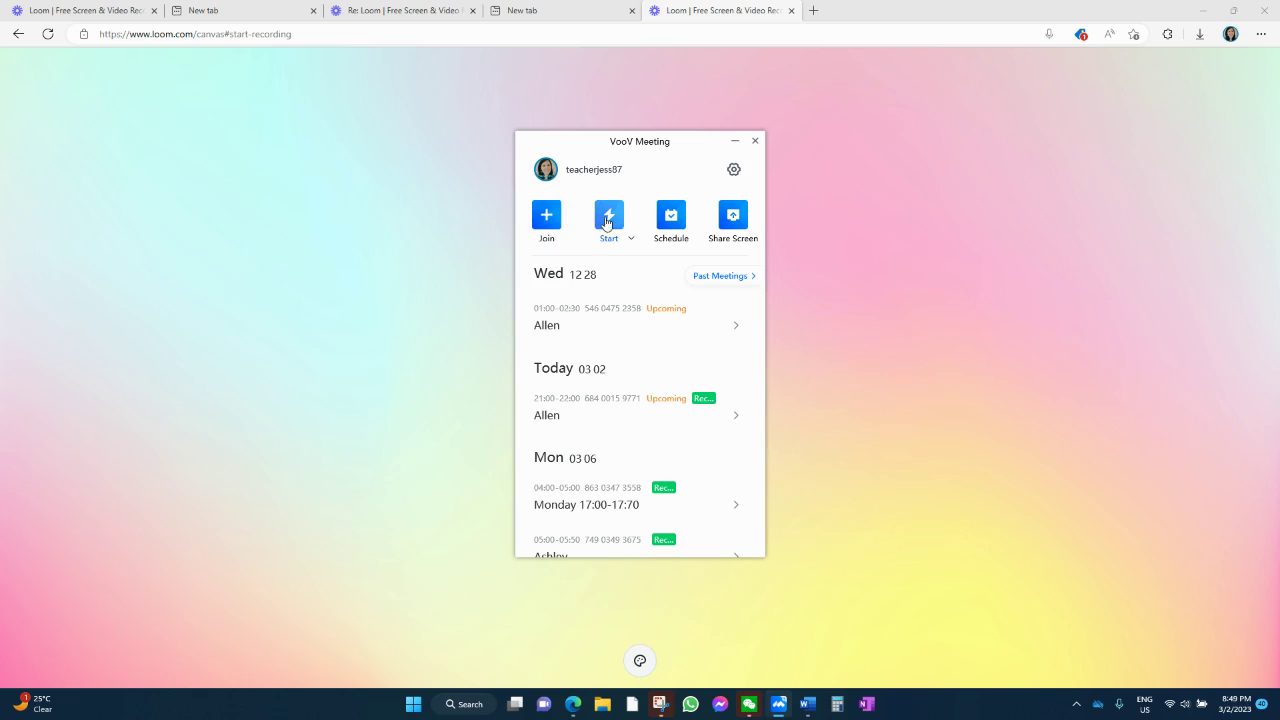
pyautogui.moveTo(569, 349)
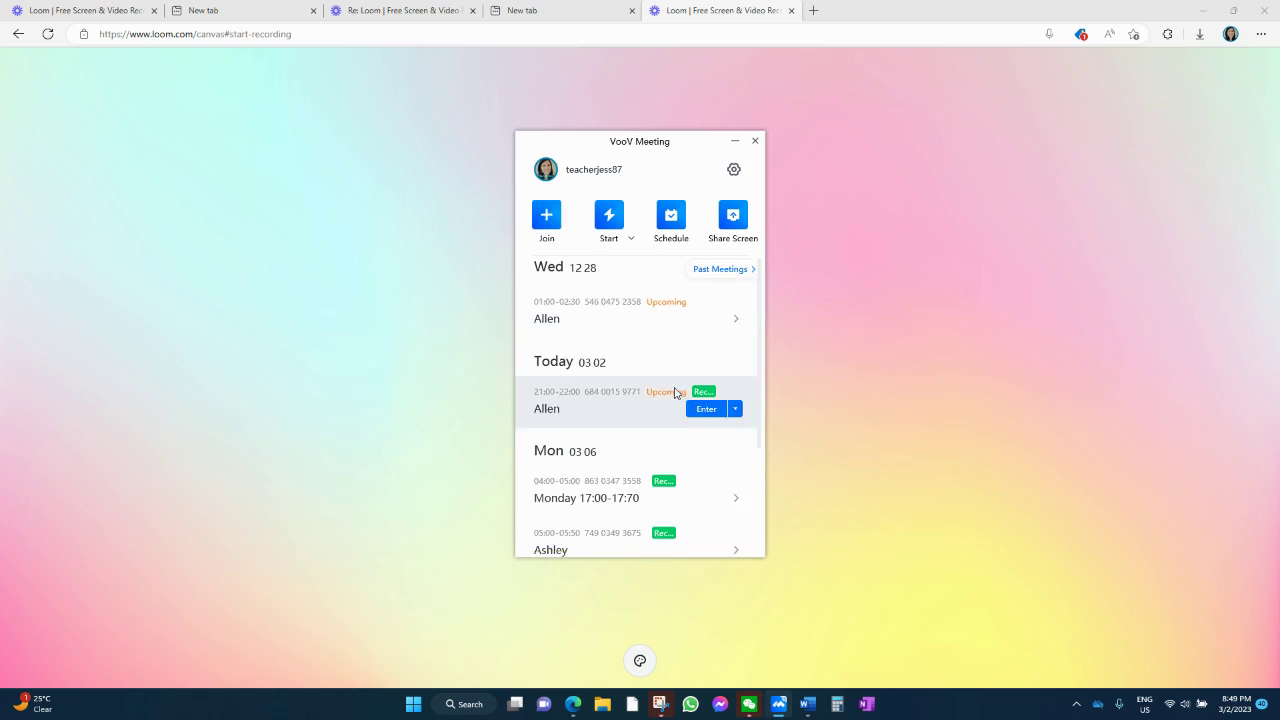
pyautogui.scroll(-3, 678, 400)
pyautogui.scroll(4, 676, 410)
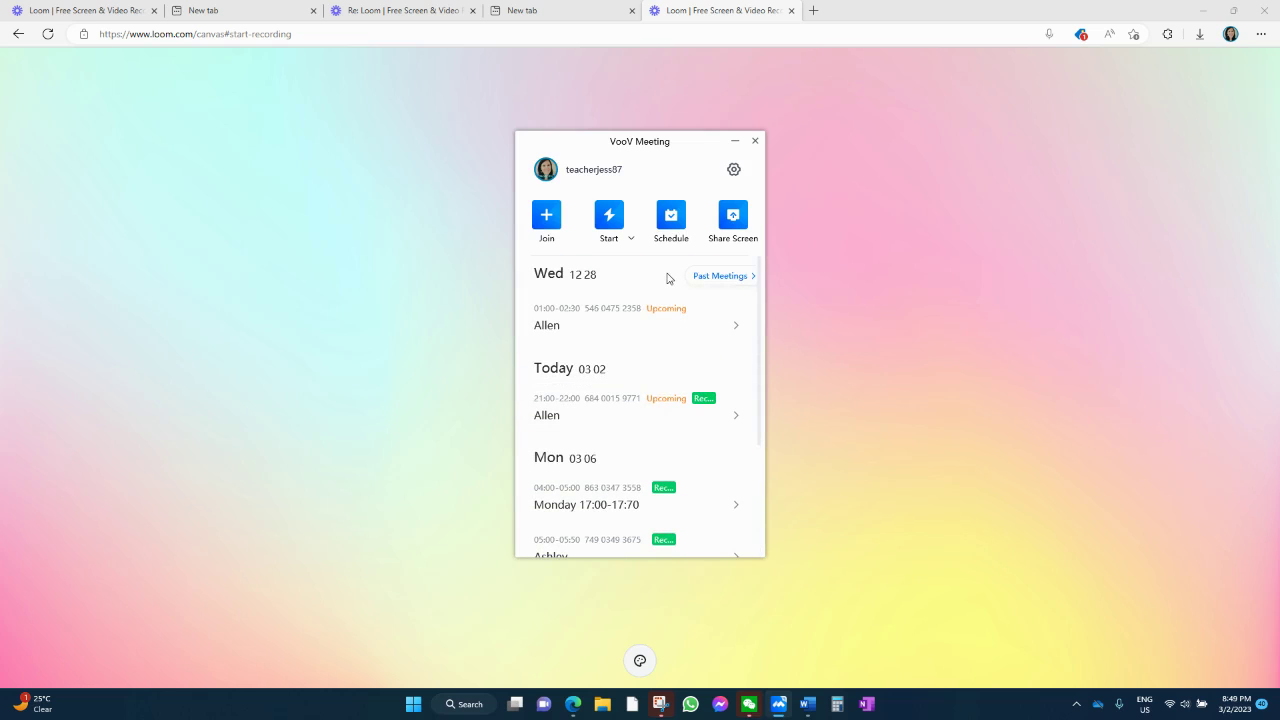
# - Start an instant meeting and join its audio through the computer
pyautogui.click(610, 226)
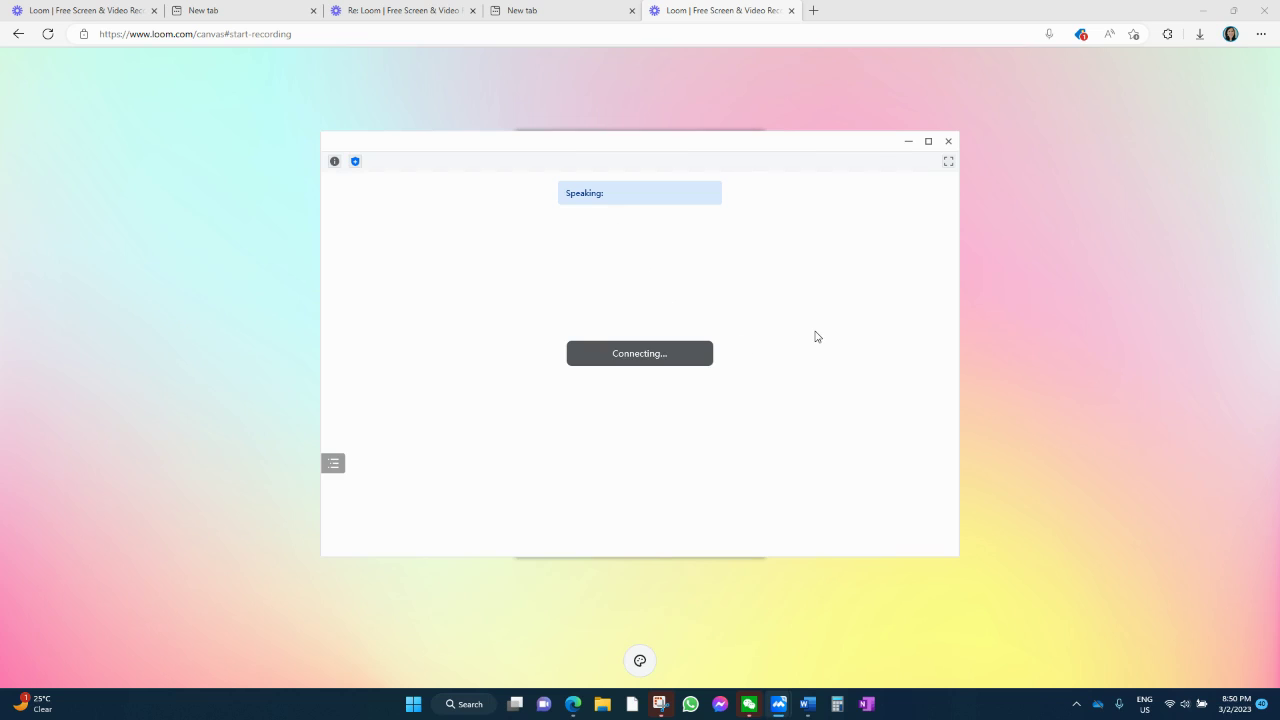
pyautogui.click(635, 368)
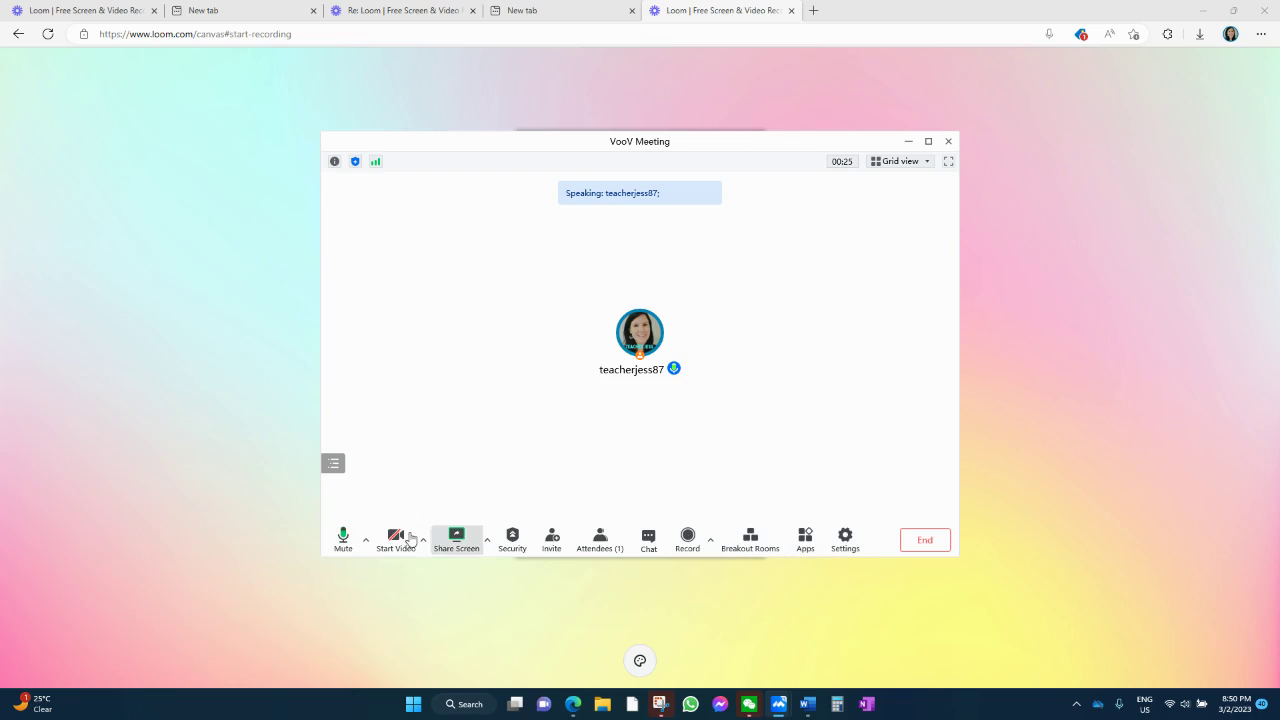
pyautogui.click(423, 540)
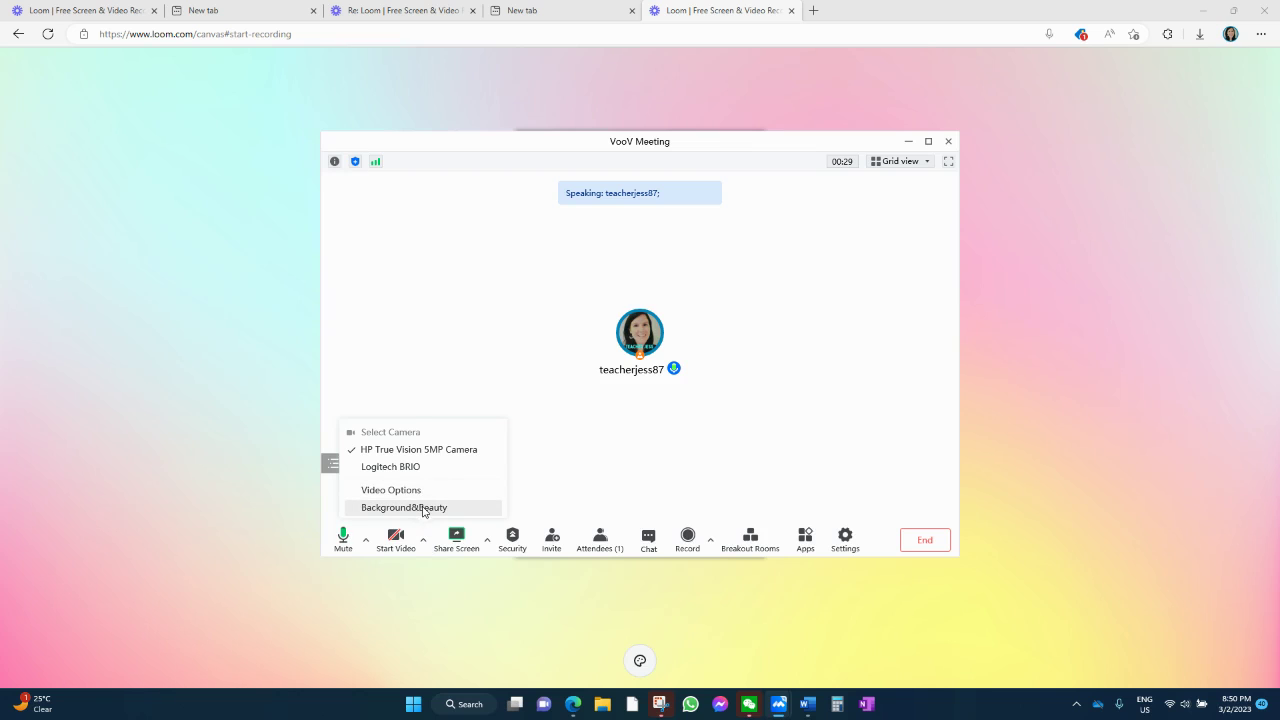
pyautogui.click(424, 508)
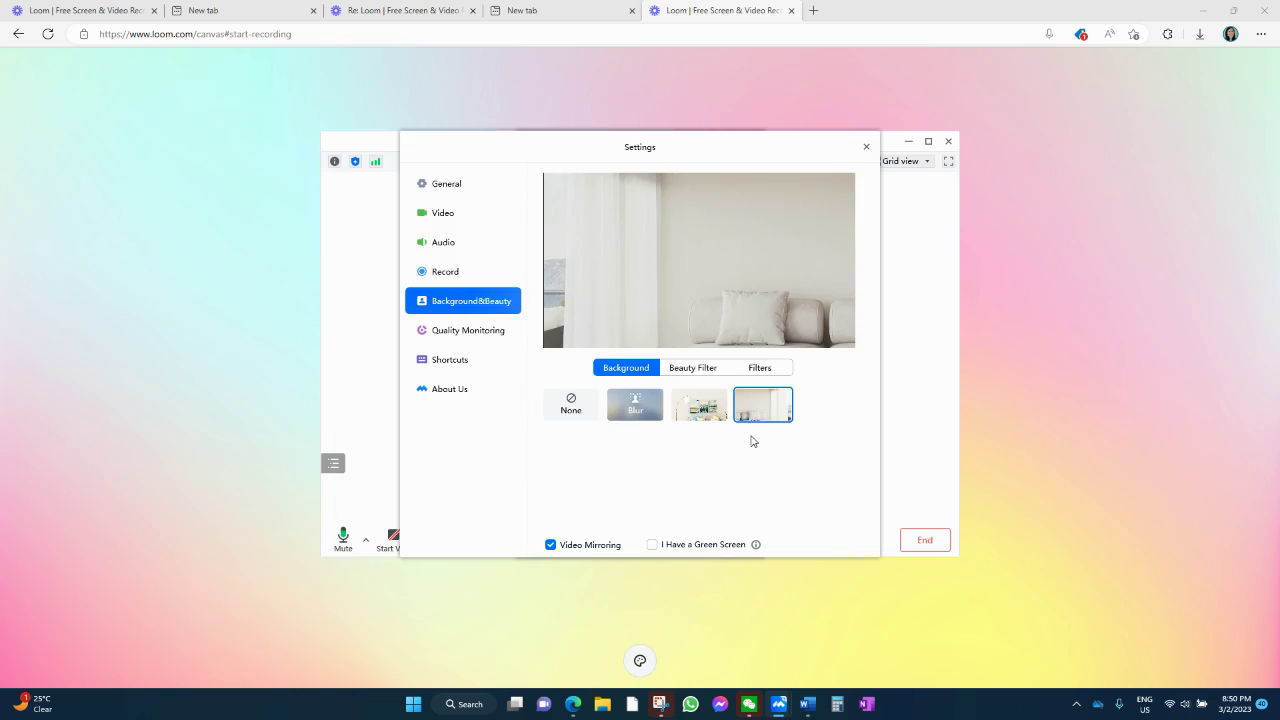
pyautogui.click(705, 370)
pyautogui.click(770, 370)
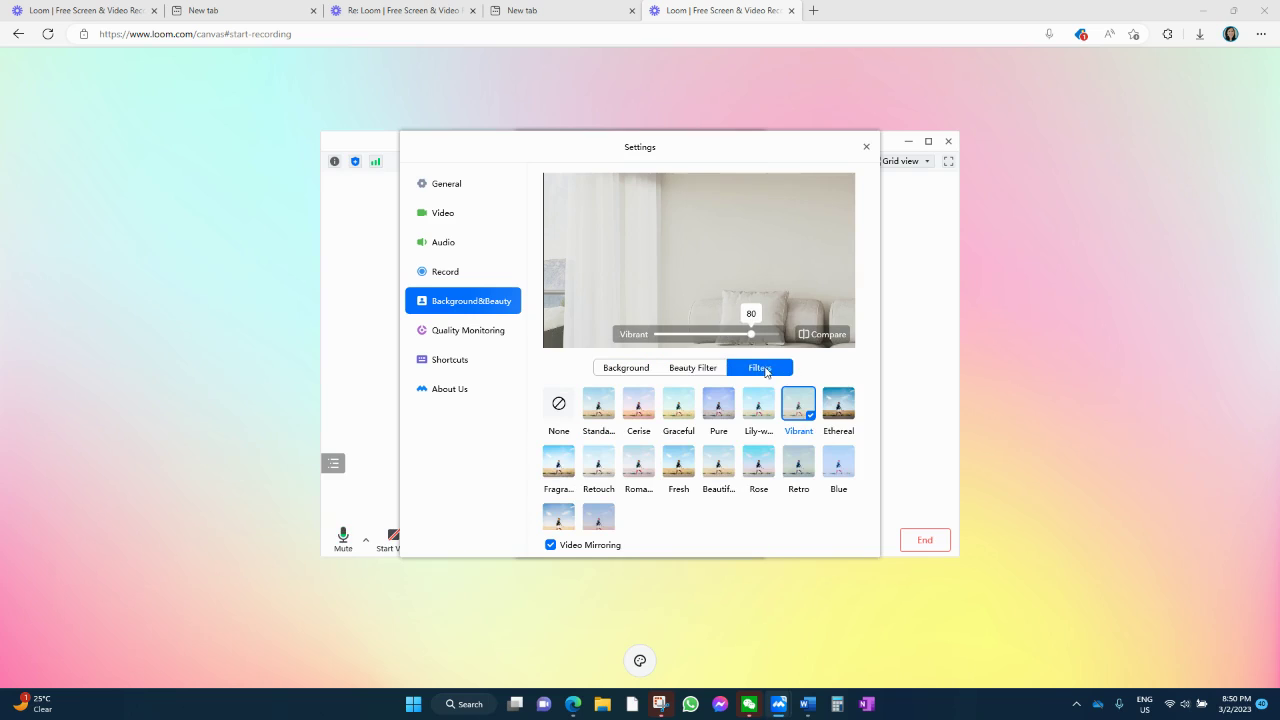
pyautogui.click(627, 369)
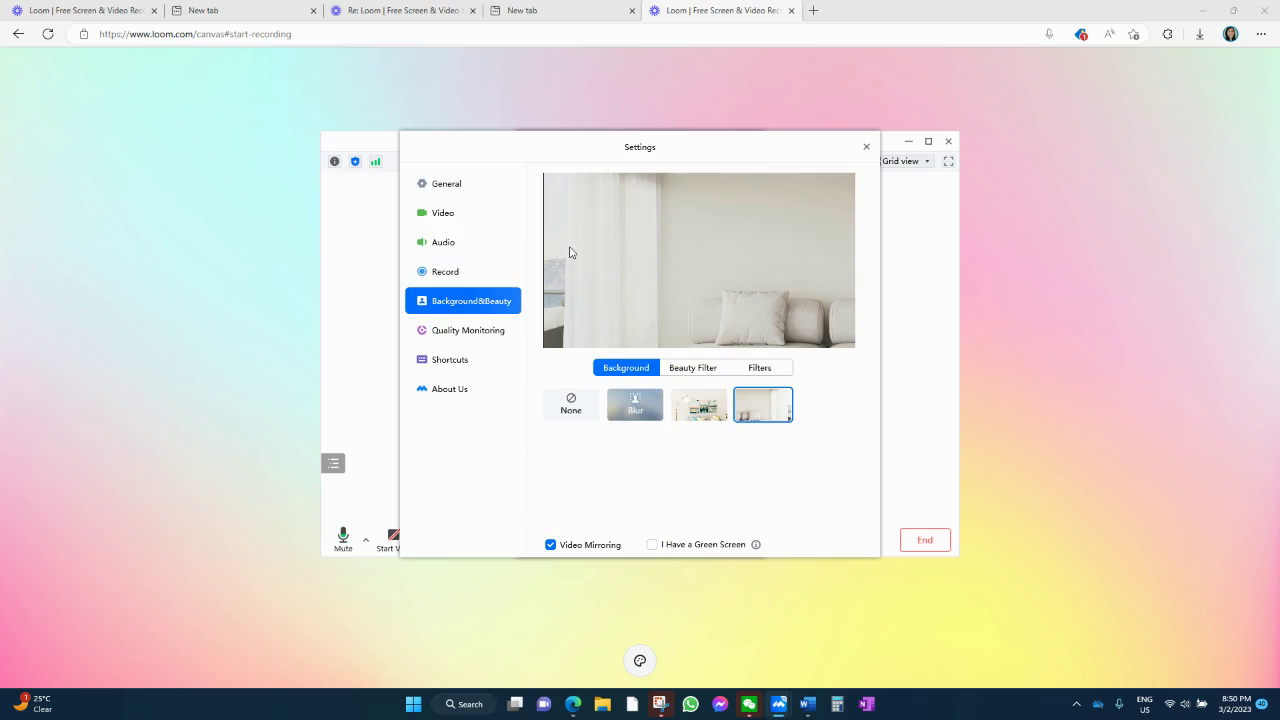
pyautogui.click(867, 148)
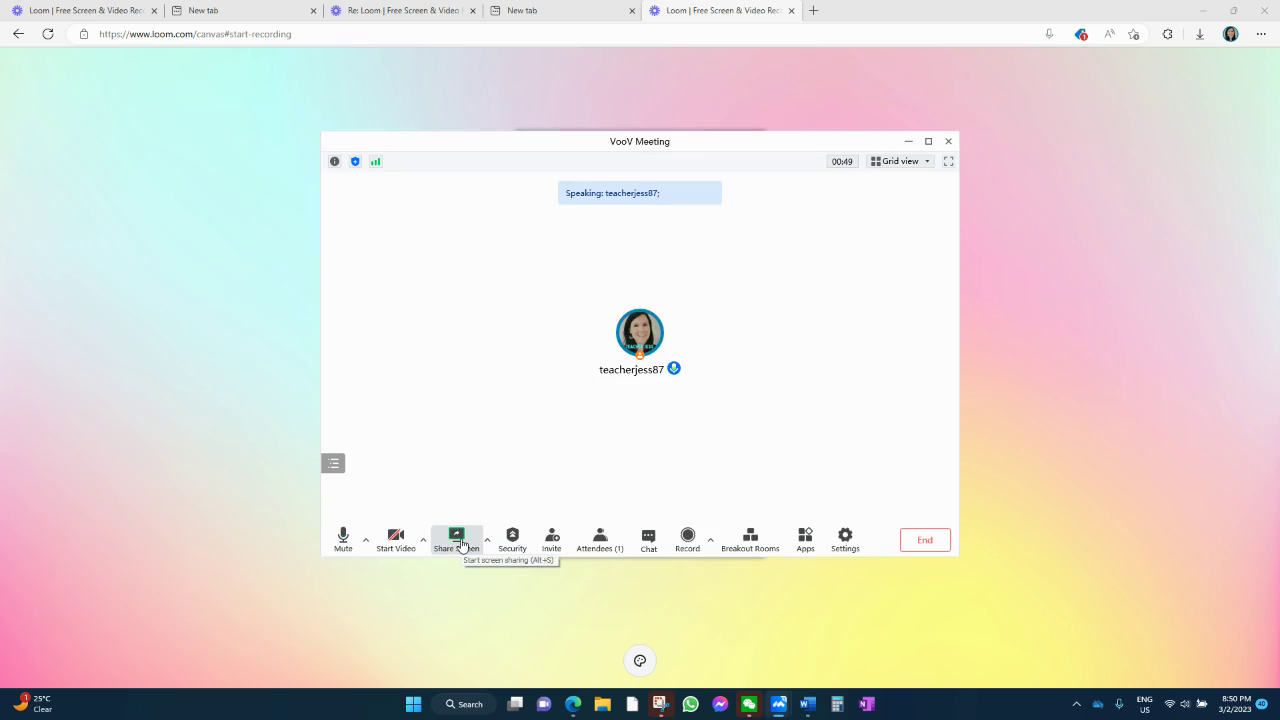
# - Share Desktop1, the entire desktop, with the meeting attendees
pyautogui.click(458, 541)
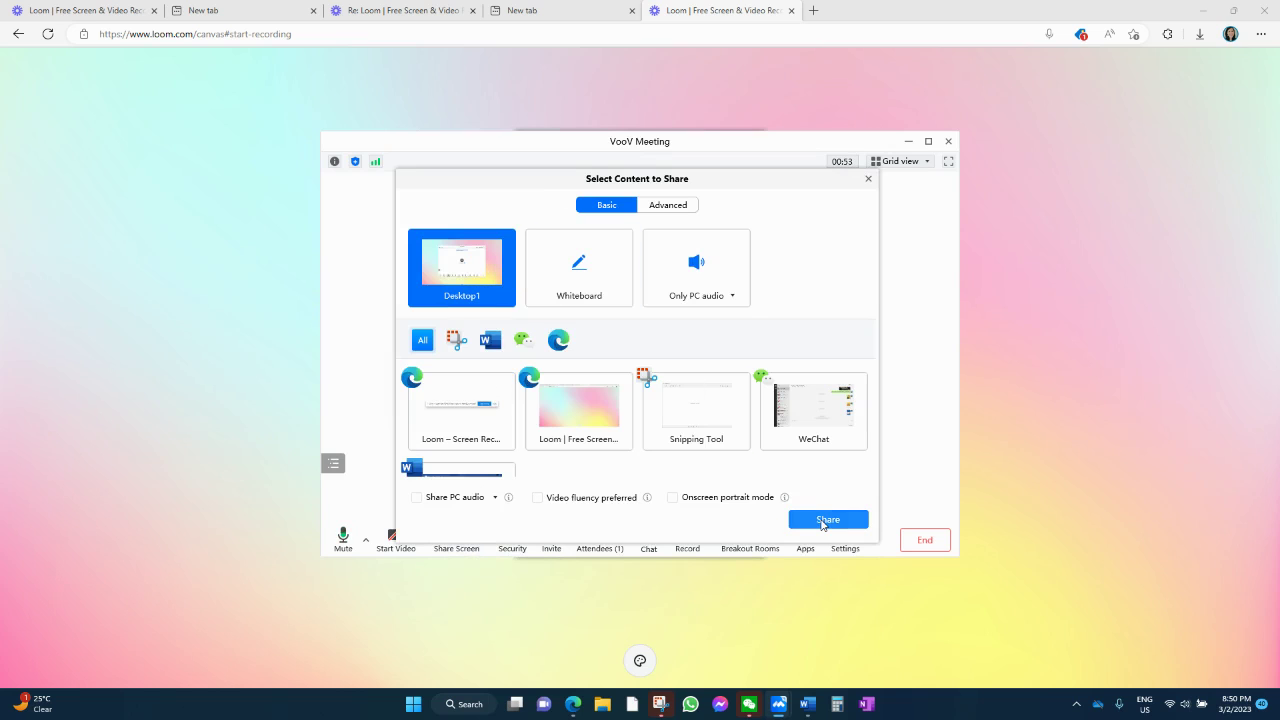
pyautogui.click(822, 521)
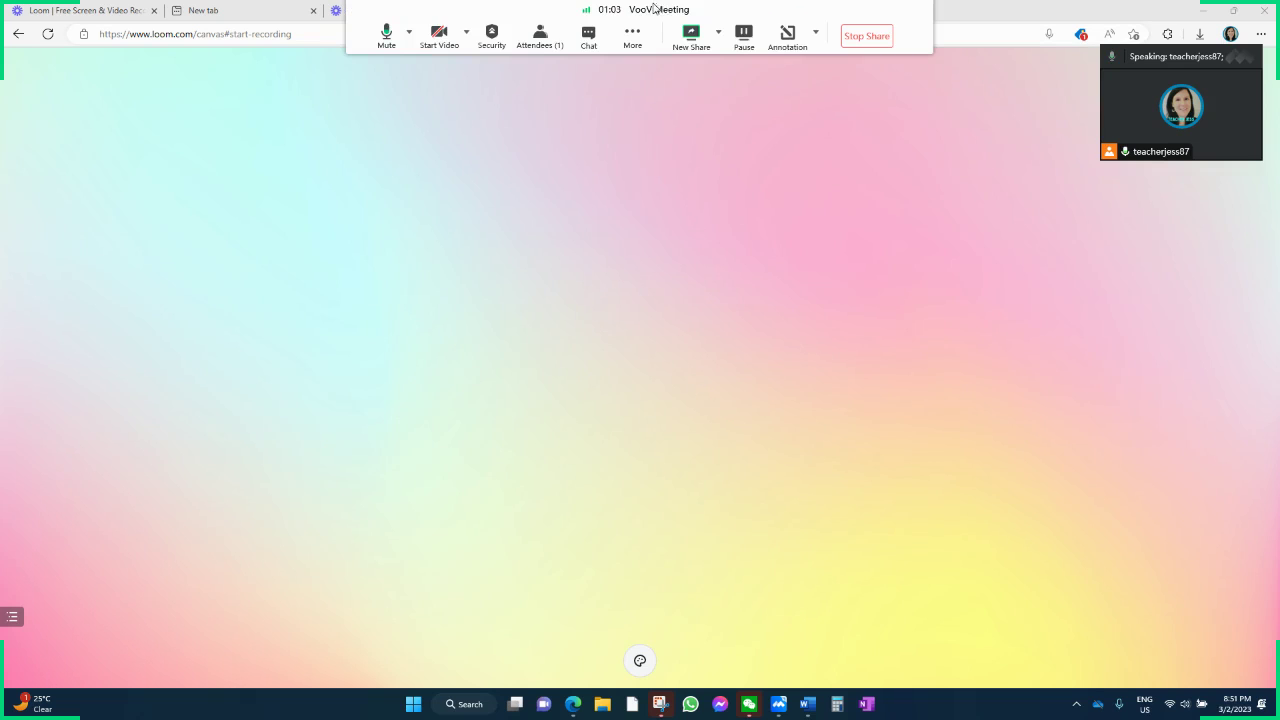
# - Annotate the shared screen with a red freehand squiggle and a 'Hello' text note below it
pyautogui.click(790, 36)
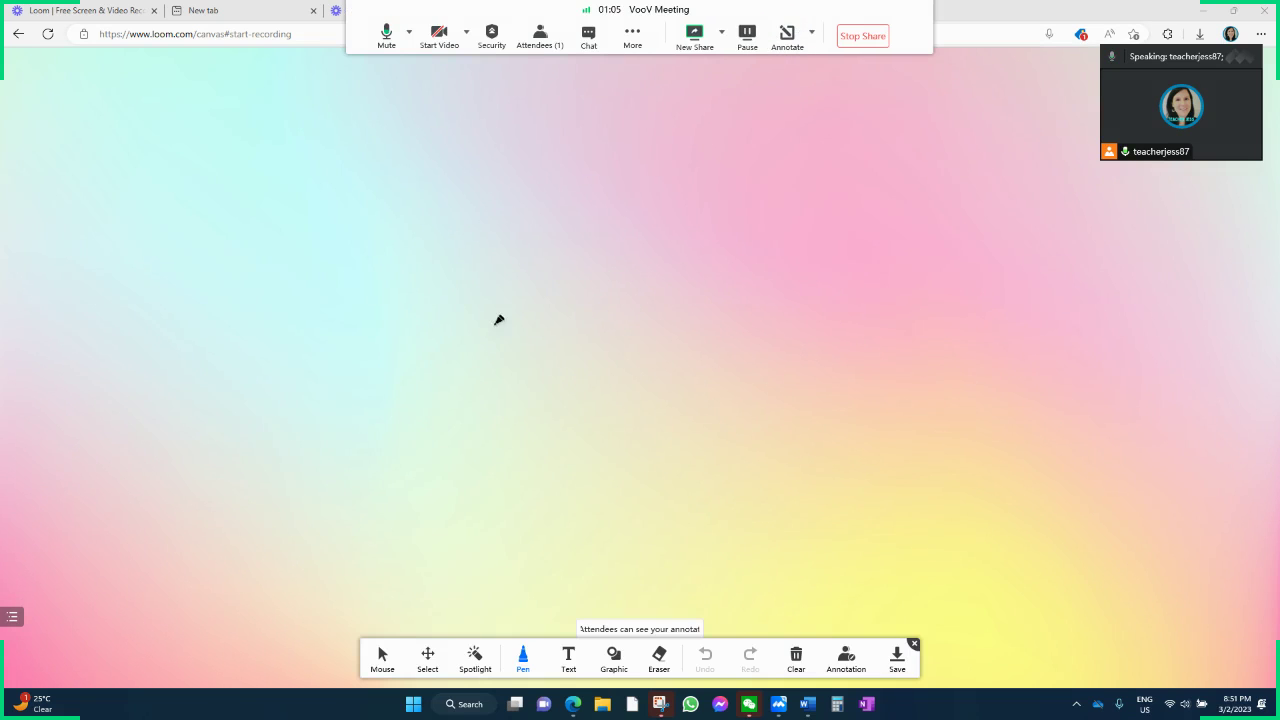
pyautogui.moveTo(494, 325)
pyautogui.mouseDown()
pyautogui.moveTo(614, 397)
pyautogui.moveTo(767, 437)
pyautogui.mouseUp()
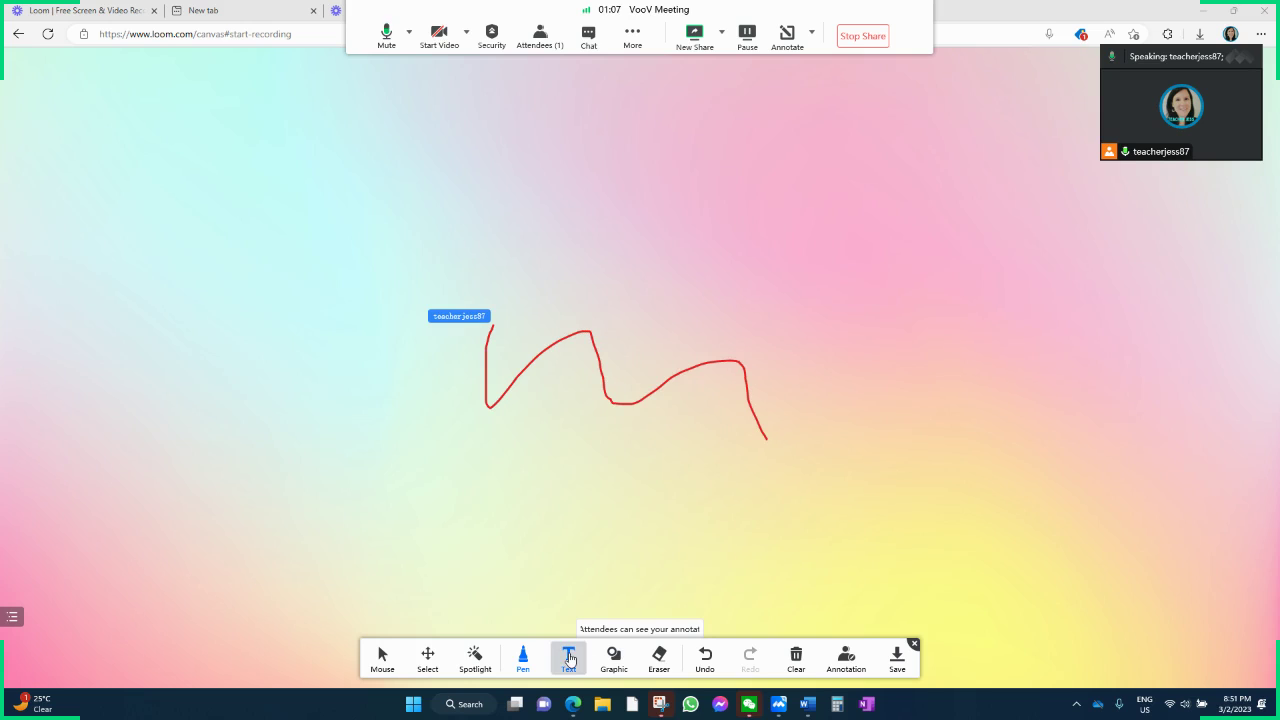
pyautogui.click(569, 658)
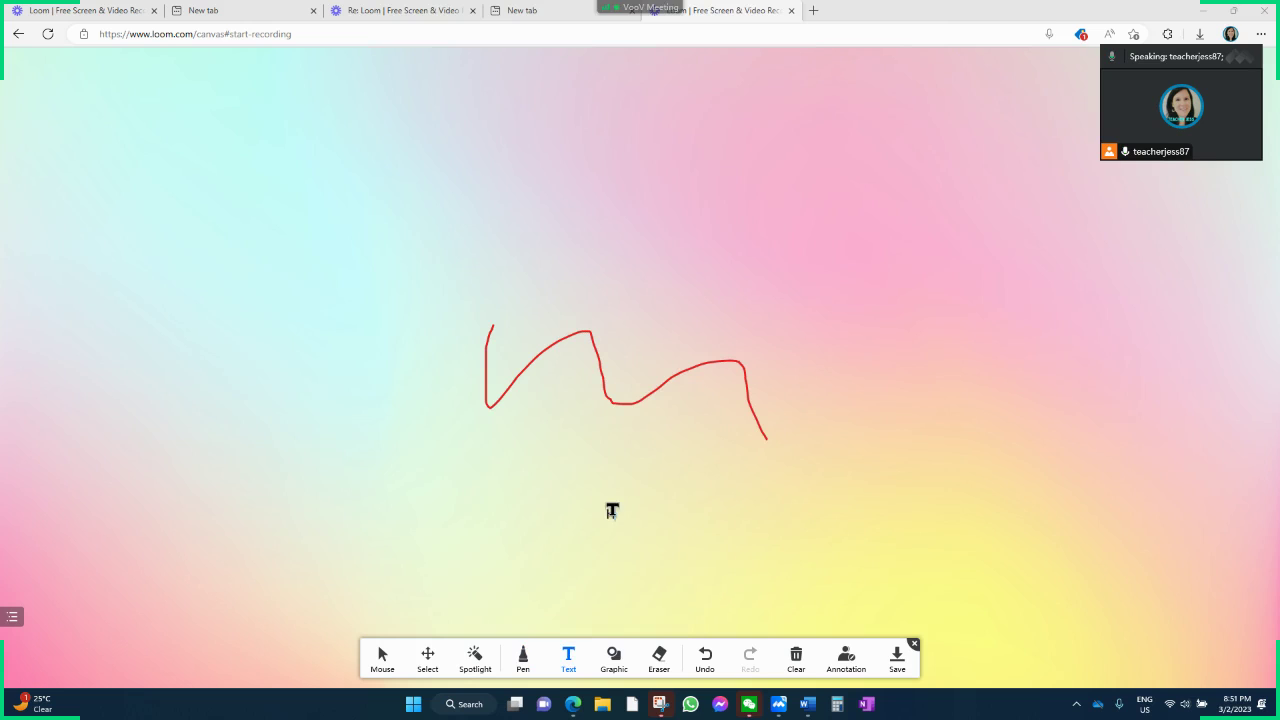
pyautogui.click(612, 511)
pyautogui.write('Hello')
# - Draw a red ellipse right of the squiggle and a red rectangle above it
pyautogui.click(613, 660)
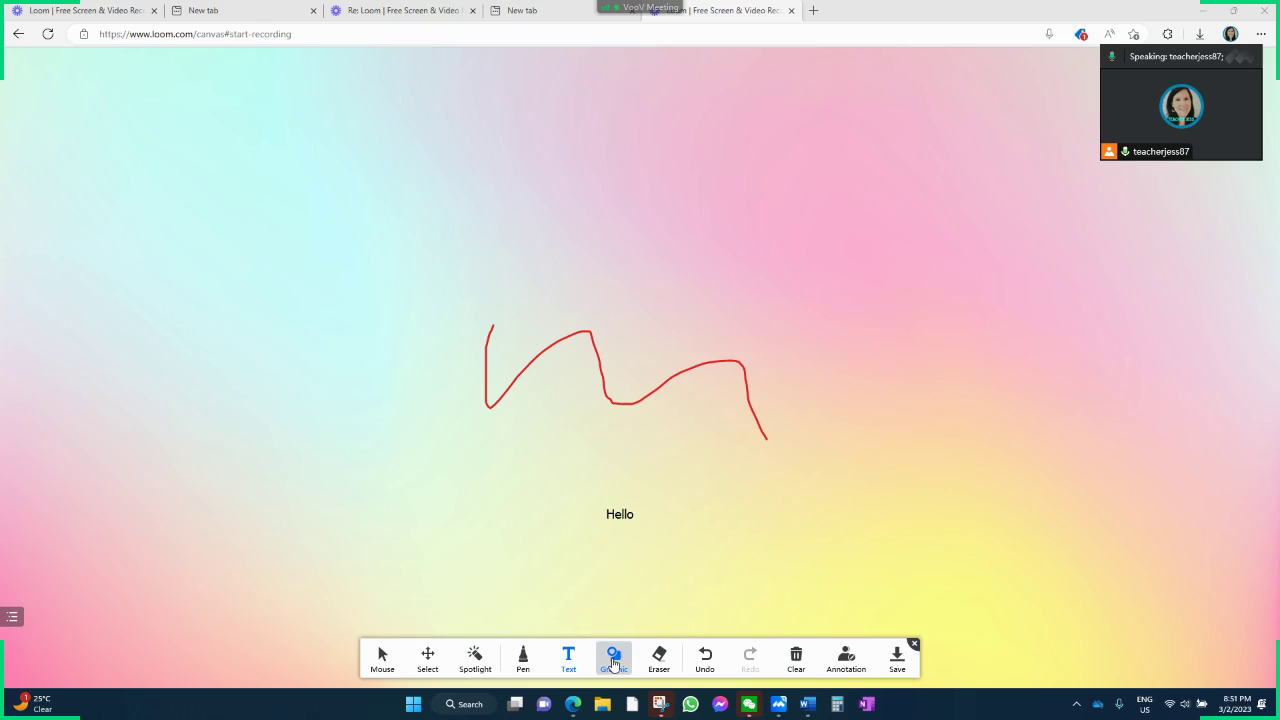
pyautogui.click(648, 518)
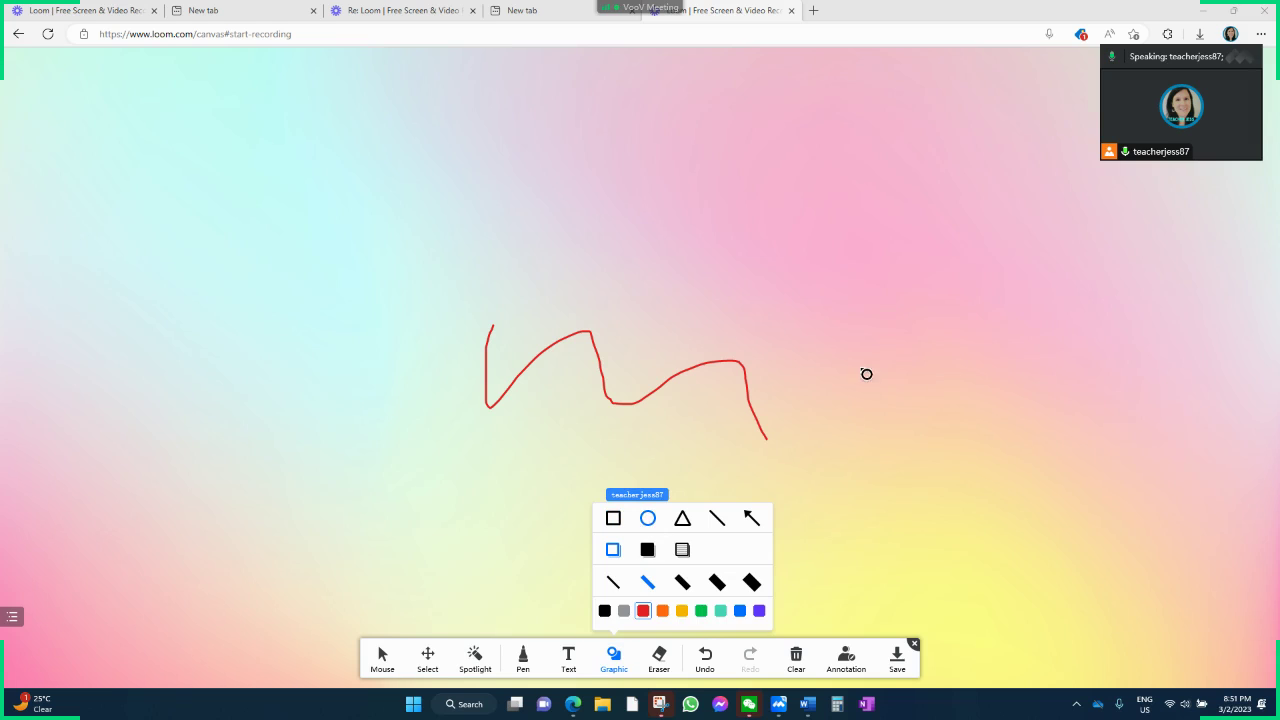
pyautogui.moveTo(862, 369)
pyautogui.mouseDown()
pyautogui.moveTo(1022, 497)
pyautogui.moveTo(1075, 513)
pyautogui.mouseUp()
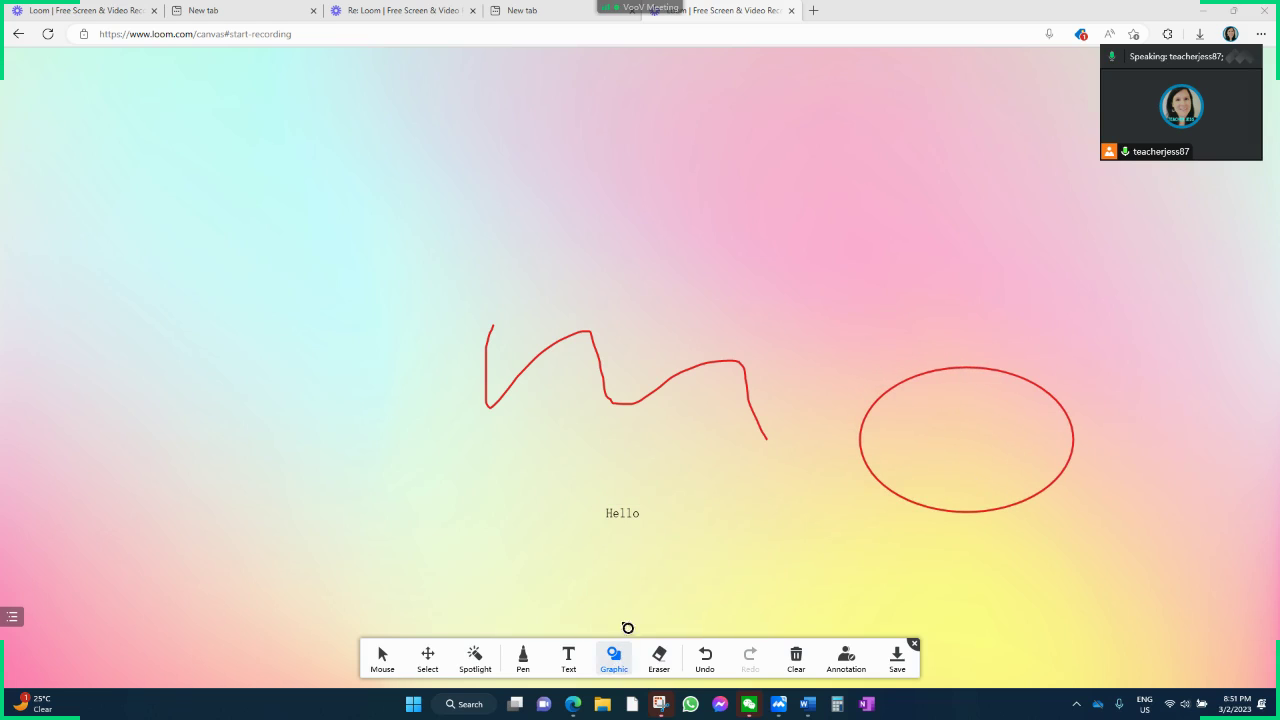
pyautogui.click(614, 656)
pyautogui.click(613, 518)
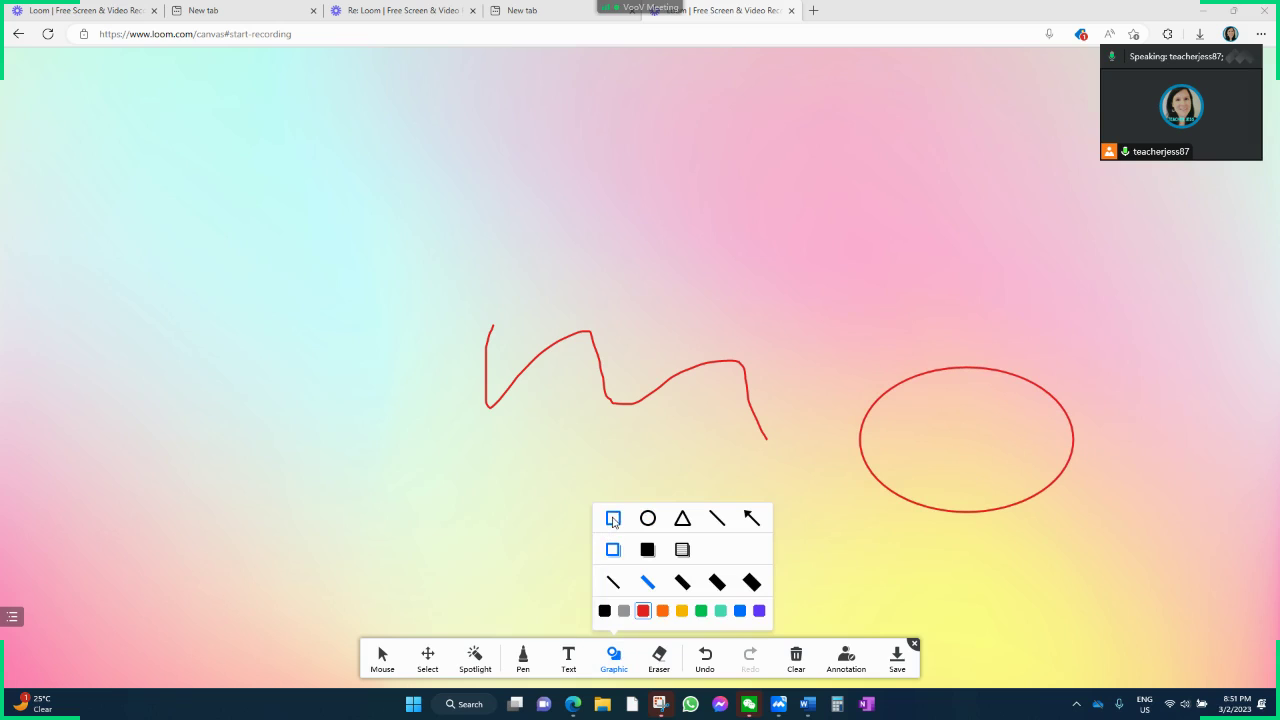
pyautogui.moveTo(688, 231); pyautogui.dragTo(971, 342)
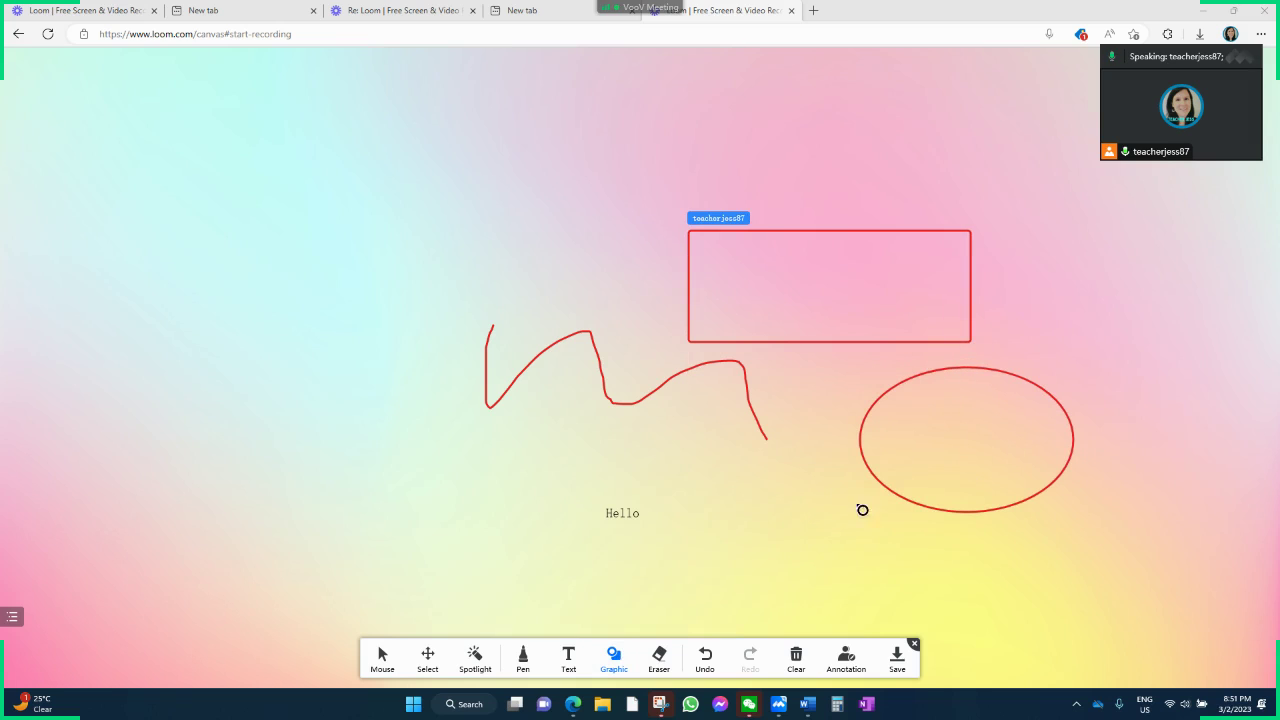
# - Add a thin red line below the Hello text and return to pointer mode
pyautogui.moveTo(702, 578); pyautogui.dragTo(903, 583)
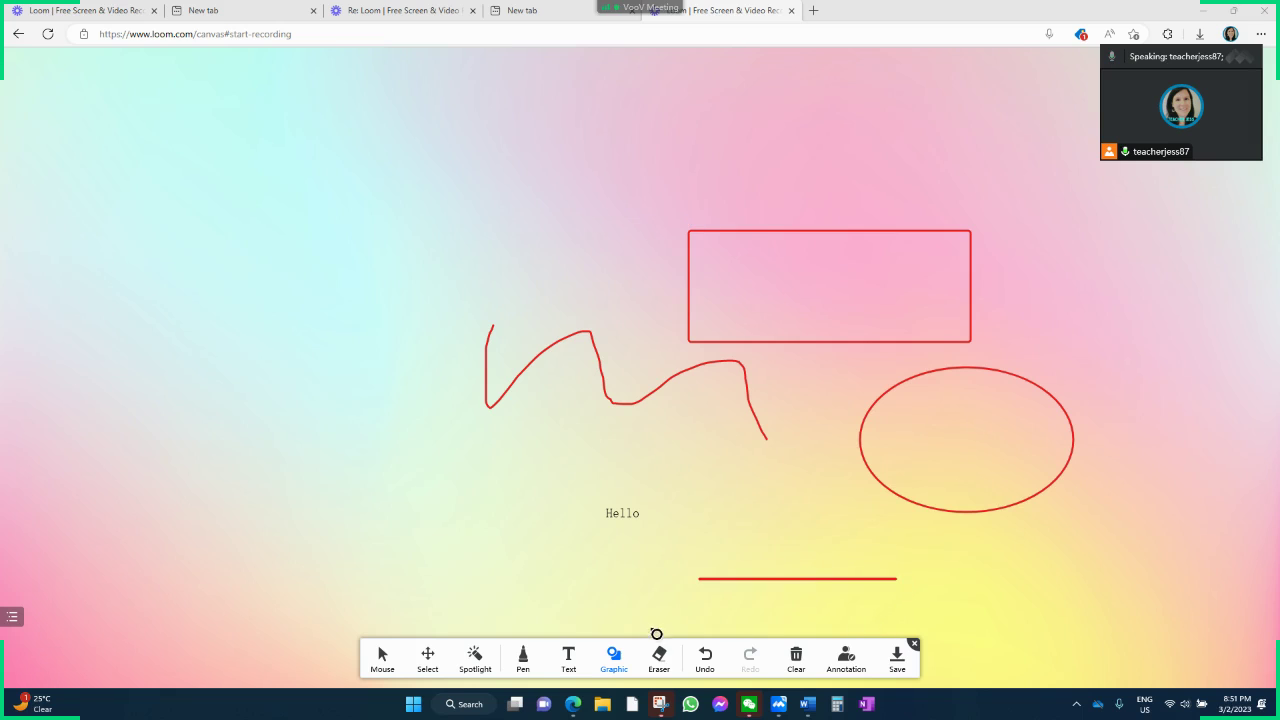
pyautogui.click(617, 660)
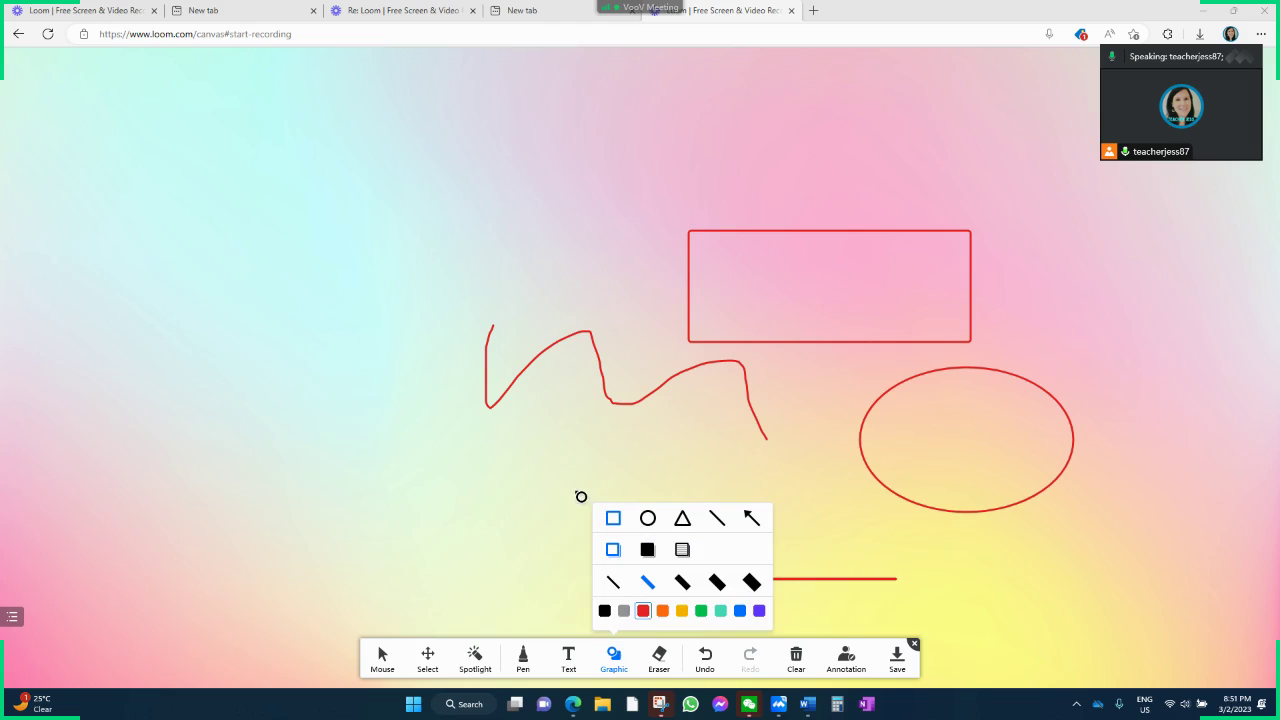
pyautogui.click(575, 489)
pyautogui.click(382, 656)
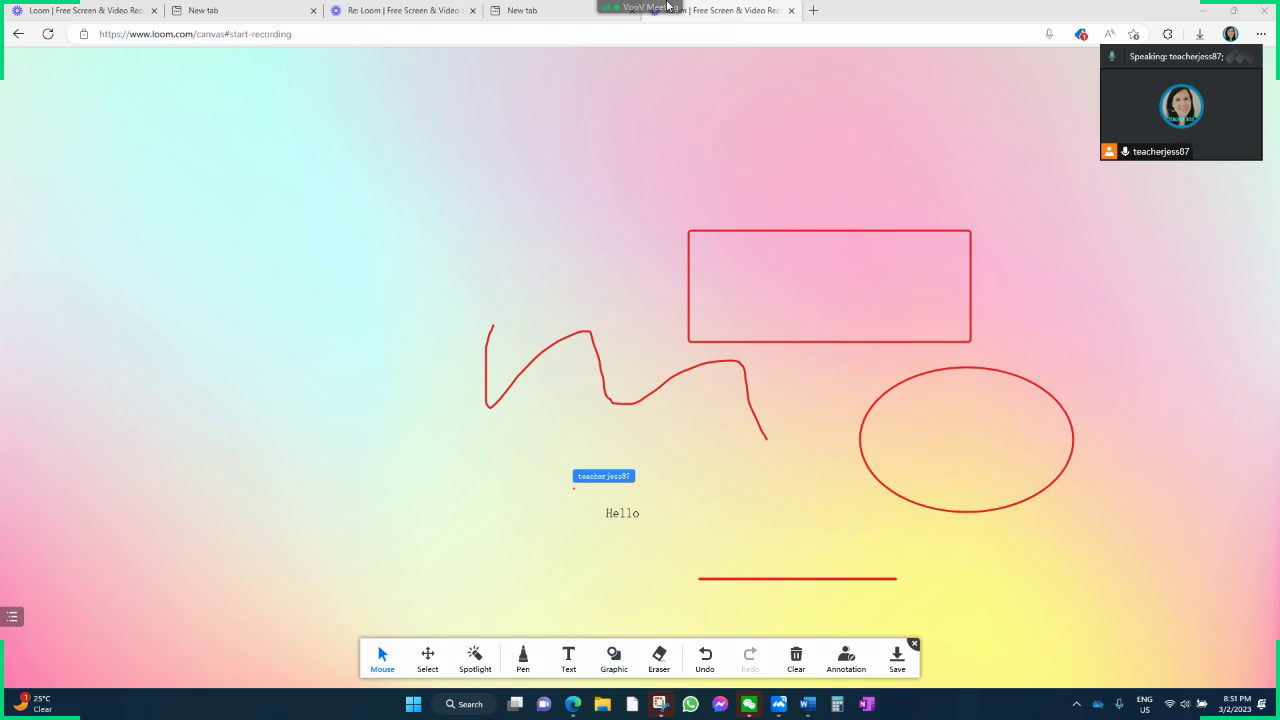
# - Switch sharing to a new whiteboard and draw a black arrow near its bottom right
pyautogui.moveTo(665, 7)
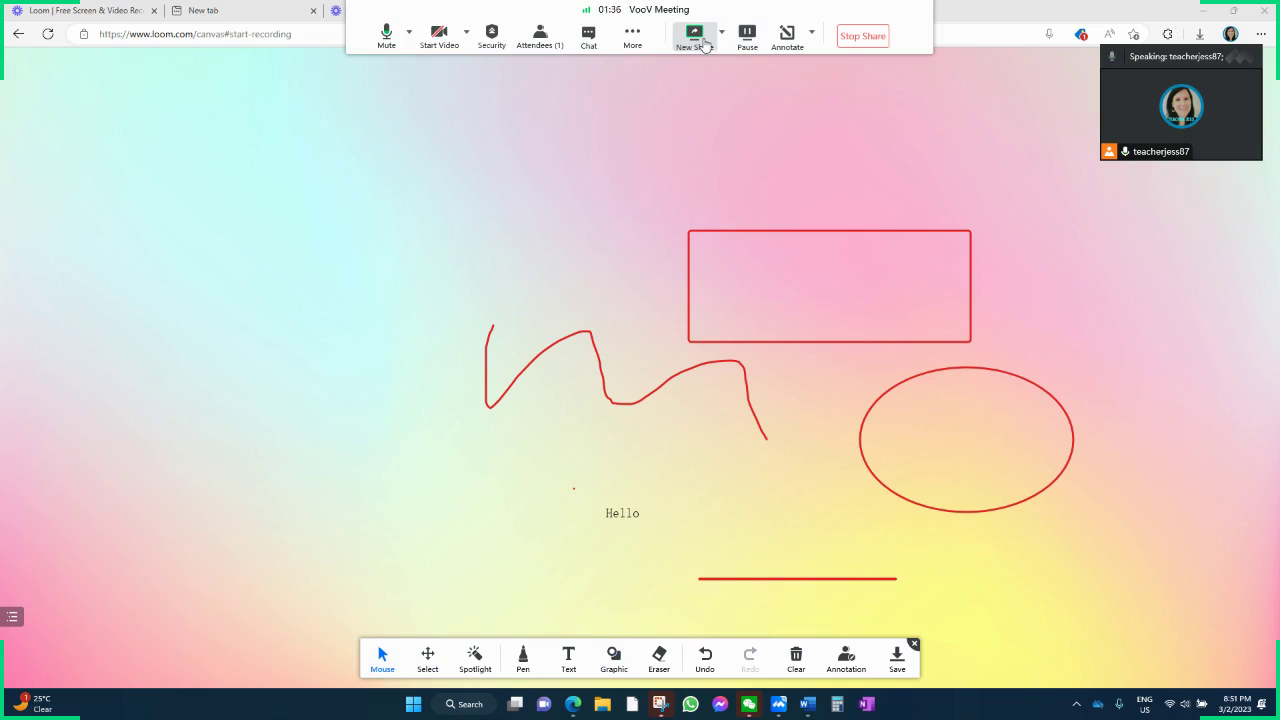
pyautogui.click(721, 32)
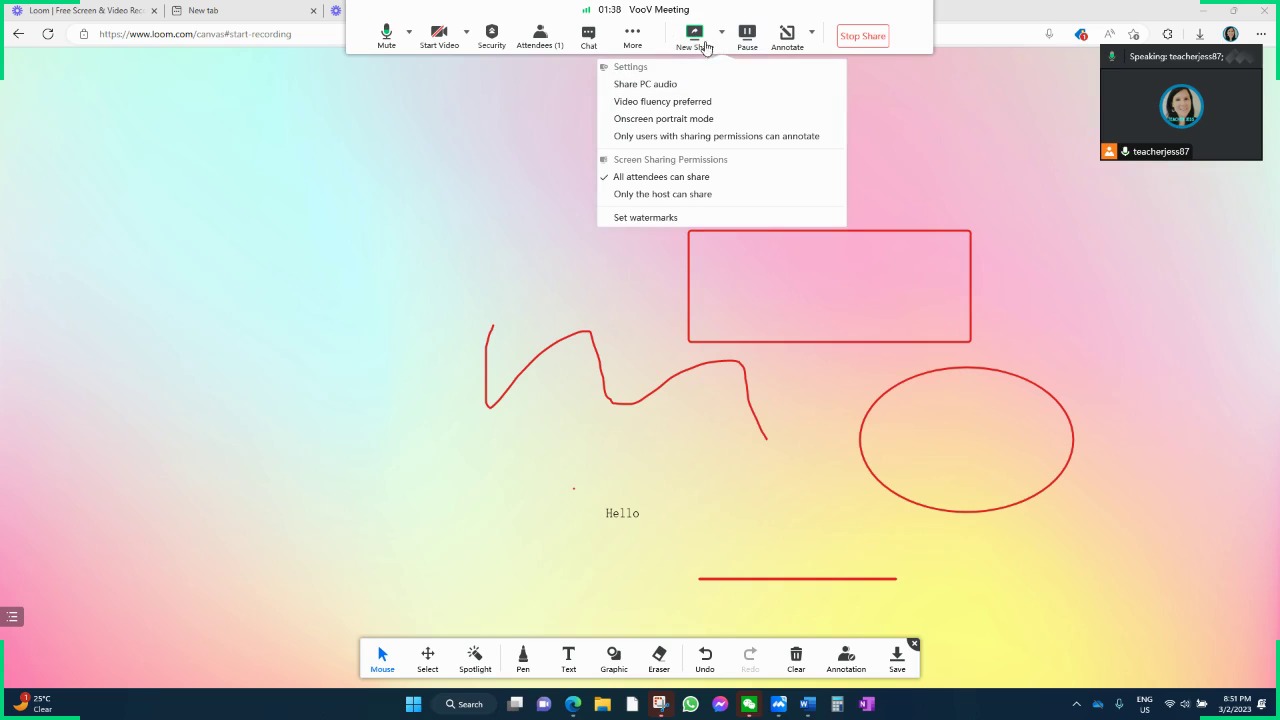
pyautogui.click(704, 40)
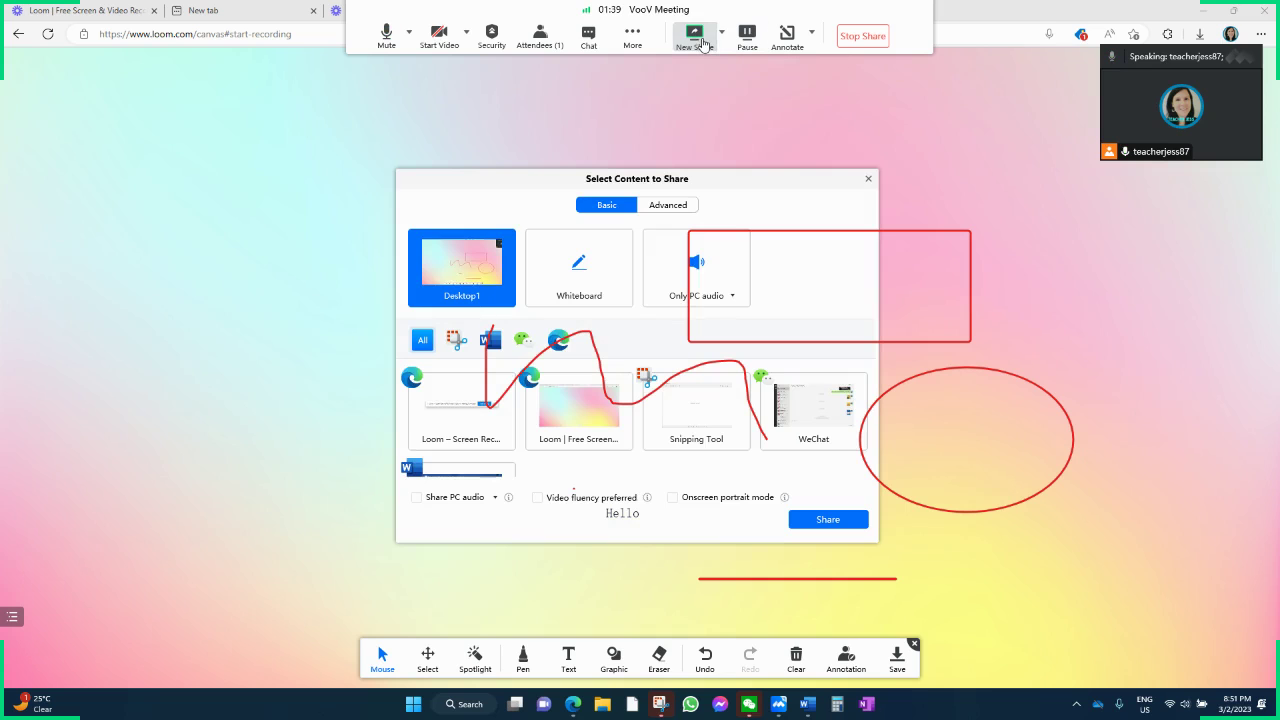
pyautogui.click(612, 263)
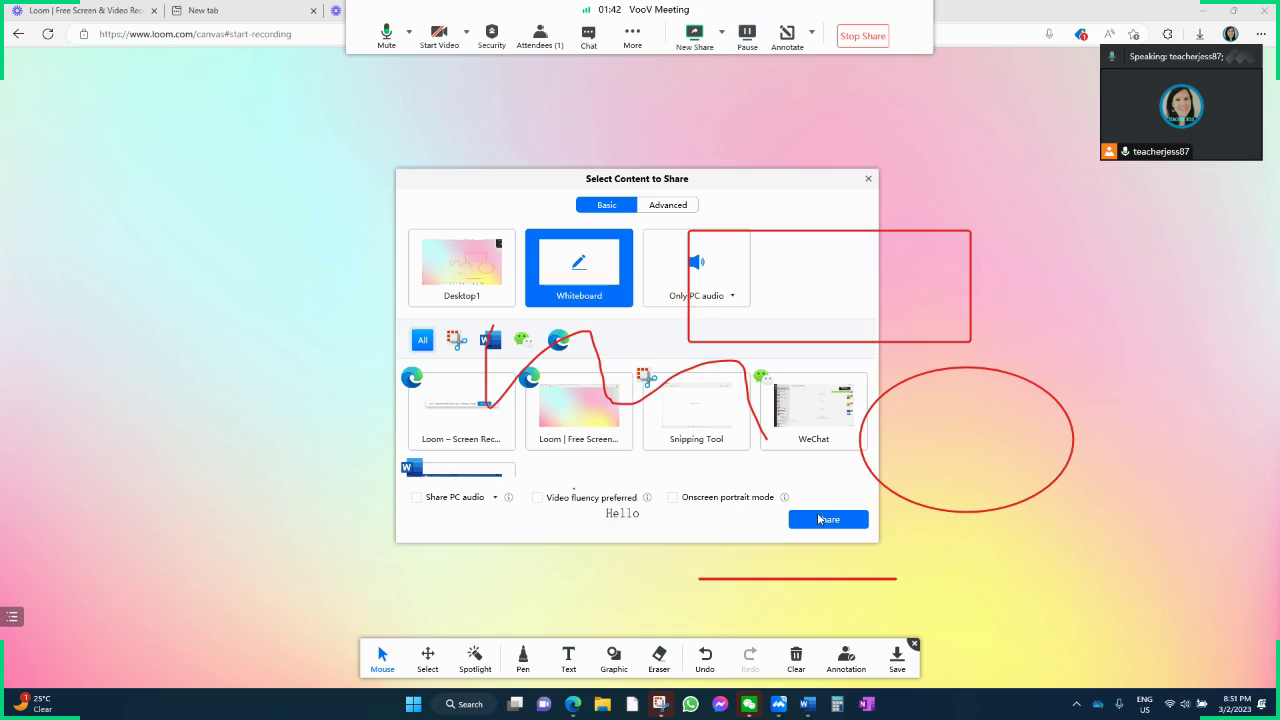
pyautogui.click(818, 519)
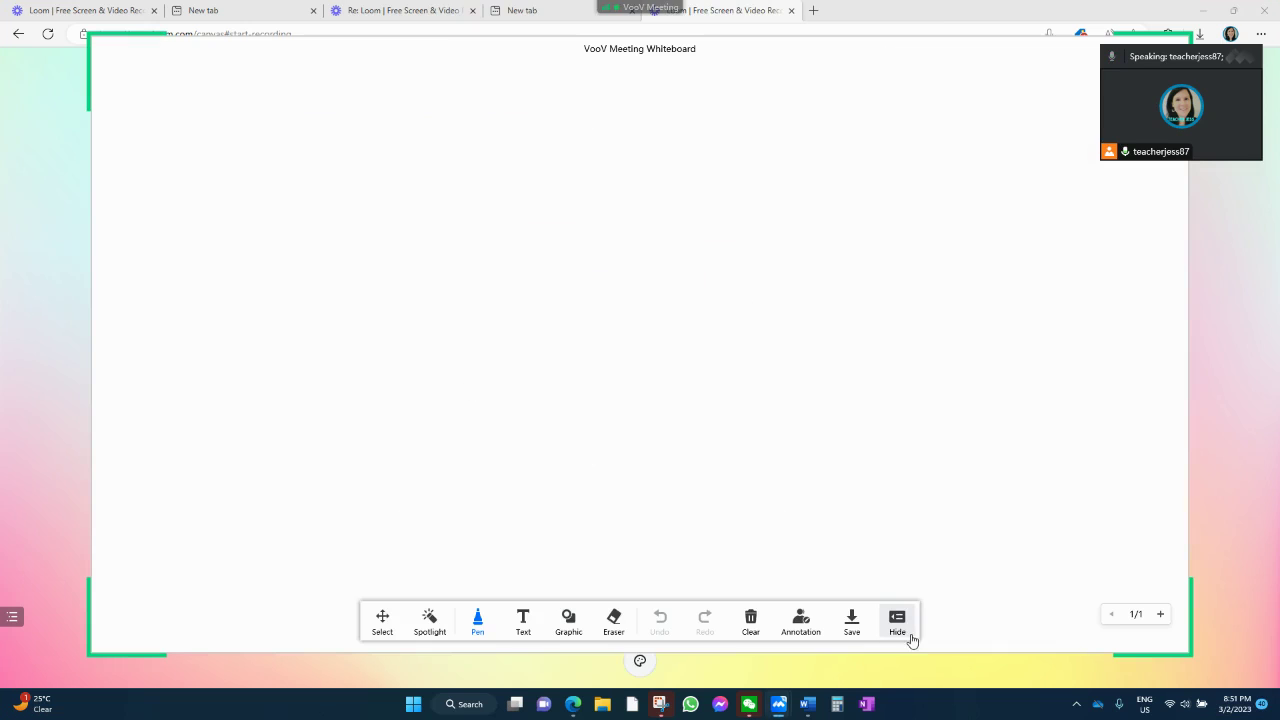
pyautogui.moveTo(850, 507)
pyautogui.mouseDown()
pyautogui.moveTo(855, 588)
pyautogui.moveTo(892, 557)
pyautogui.mouseUp()
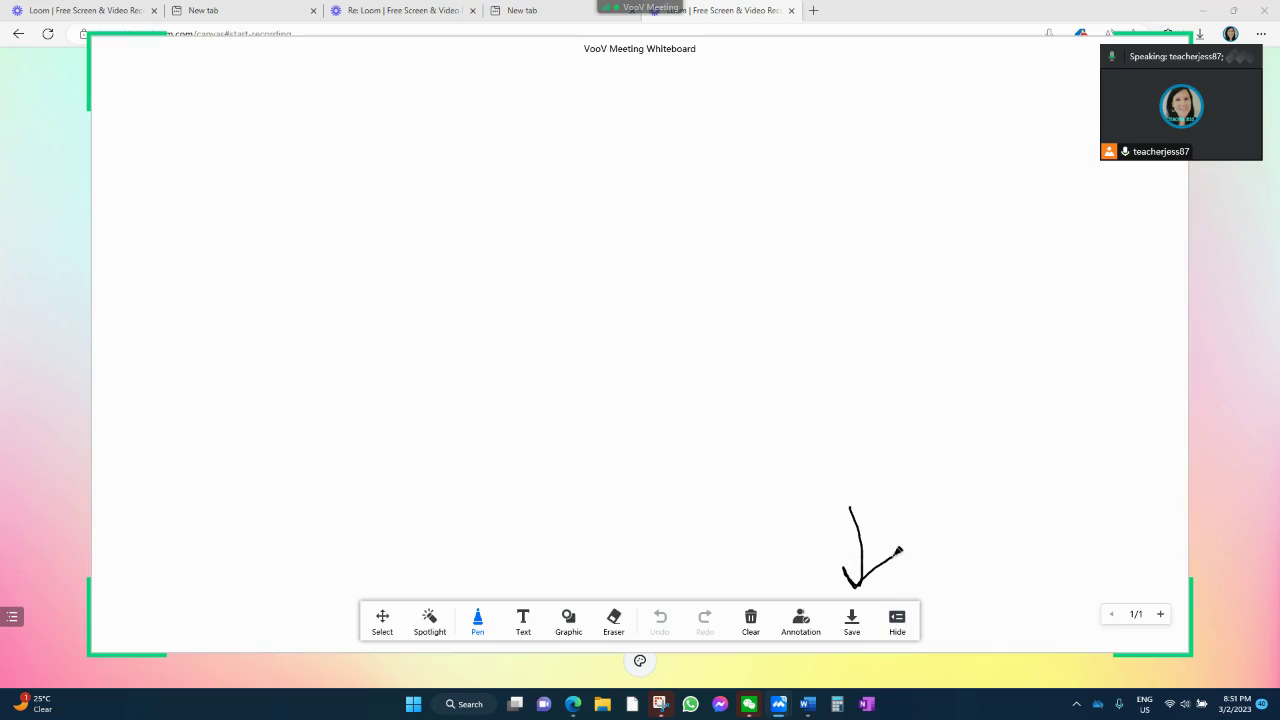
pyautogui.click(382, 619)
pyautogui.moveTo(1157, 50)
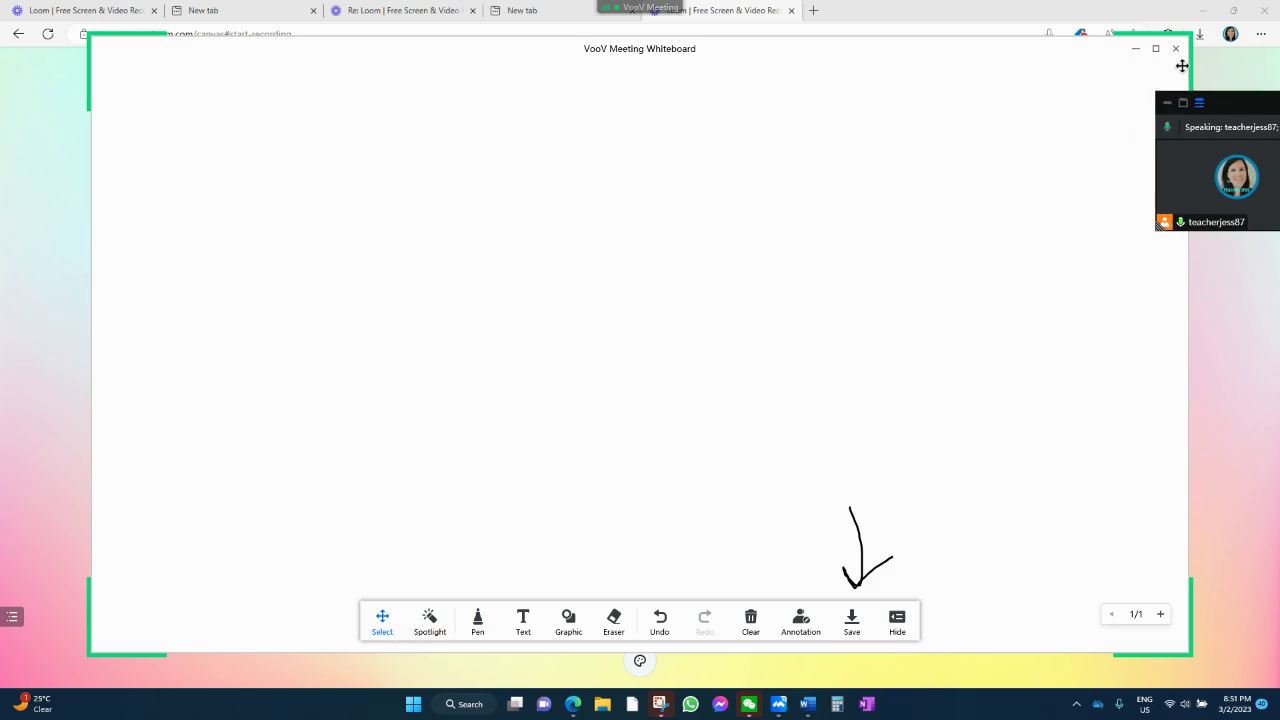
# - Close the whiteboard and share Desktop1 again
pyautogui.click(1178, 49)
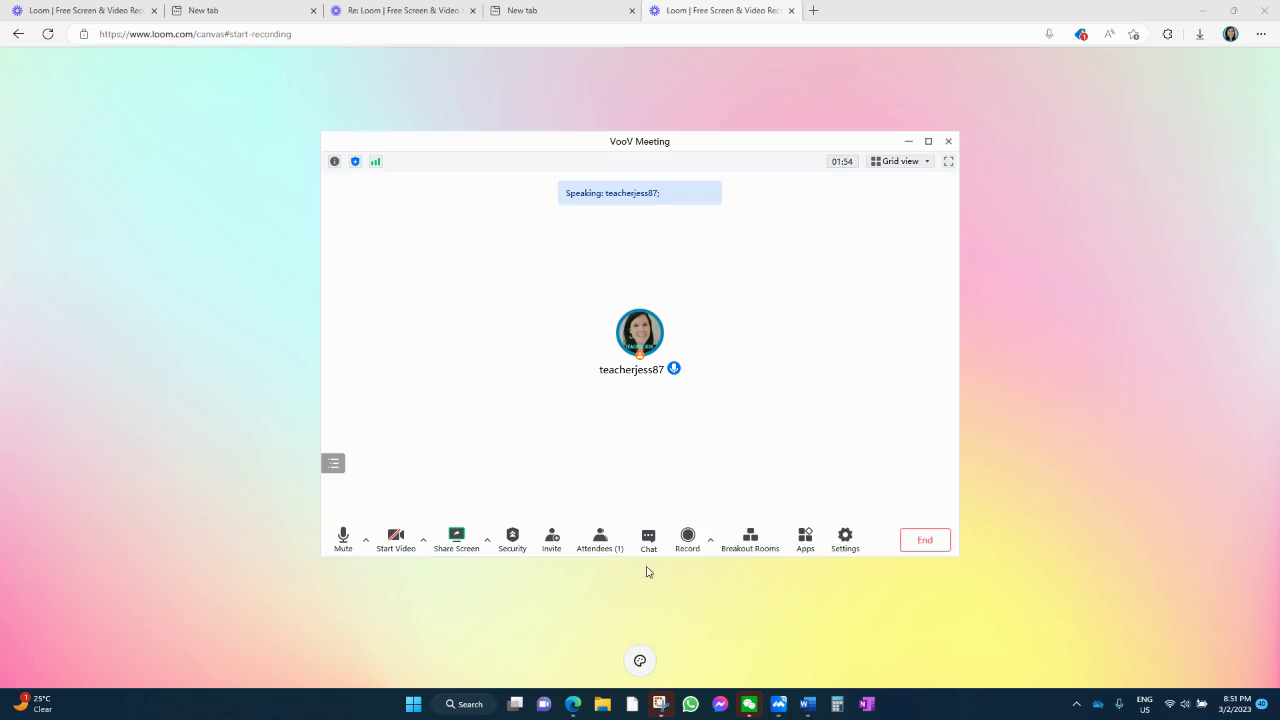
pyautogui.click(456, 540)
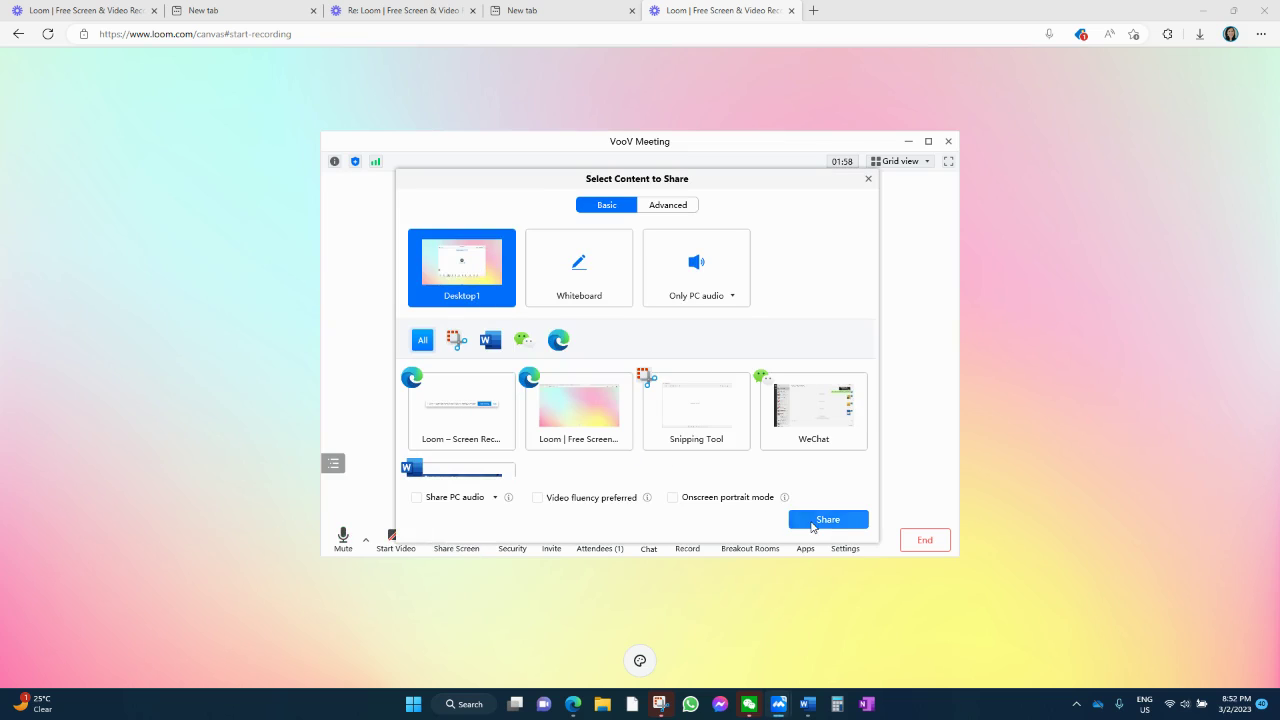
pyautogui.click(812, 527)
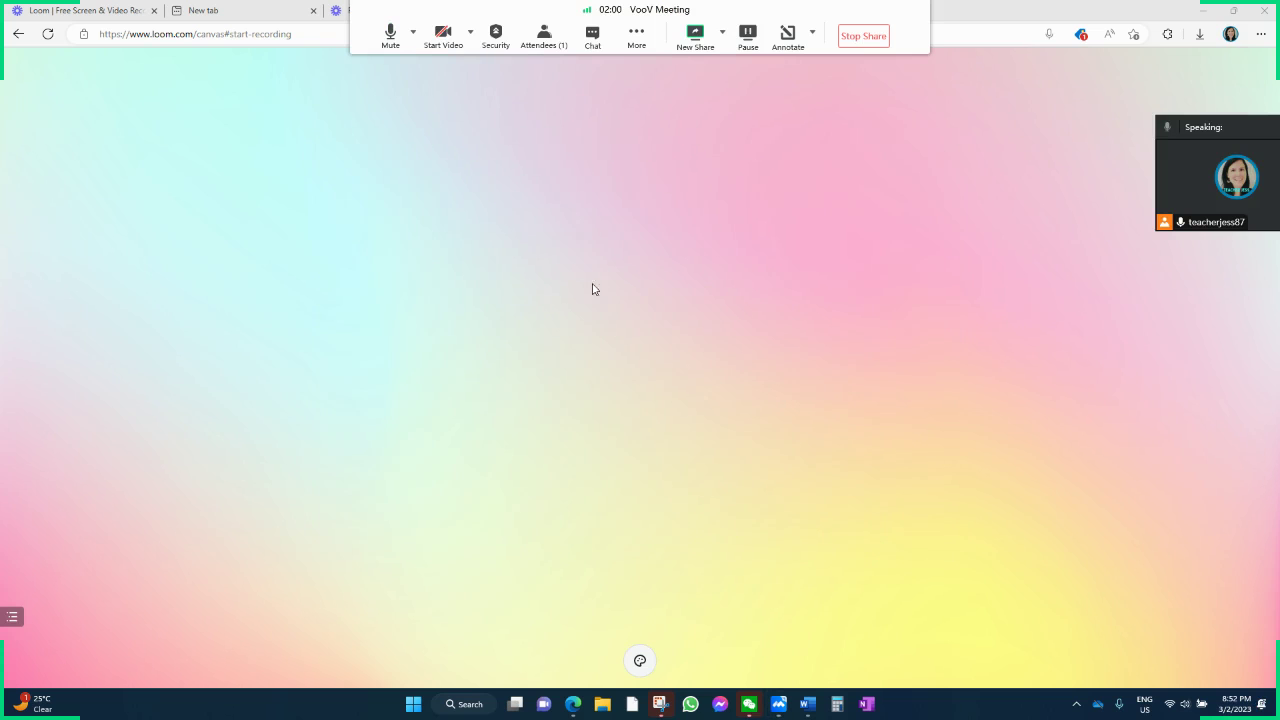
# - Draw filled-style shape annotations over the shared screen, then erase them all with Clear
pyautogui.click(787, 35)
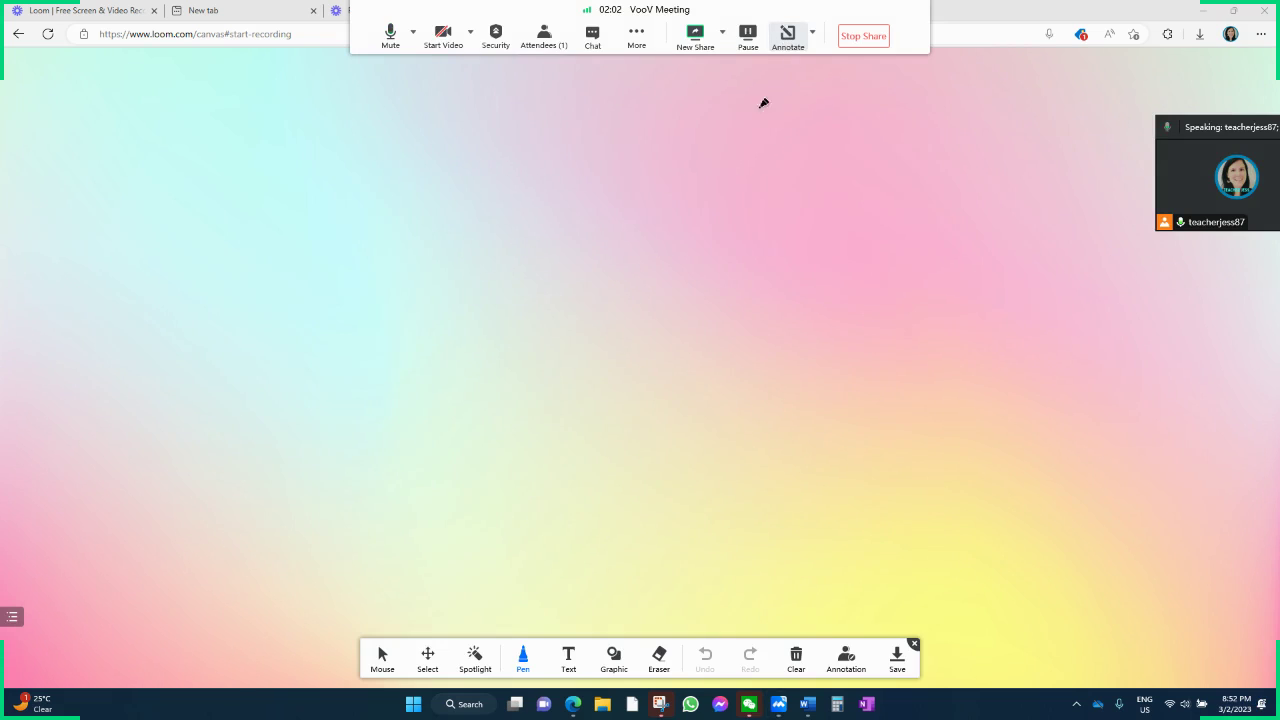
pyautogui.click(614, 672)
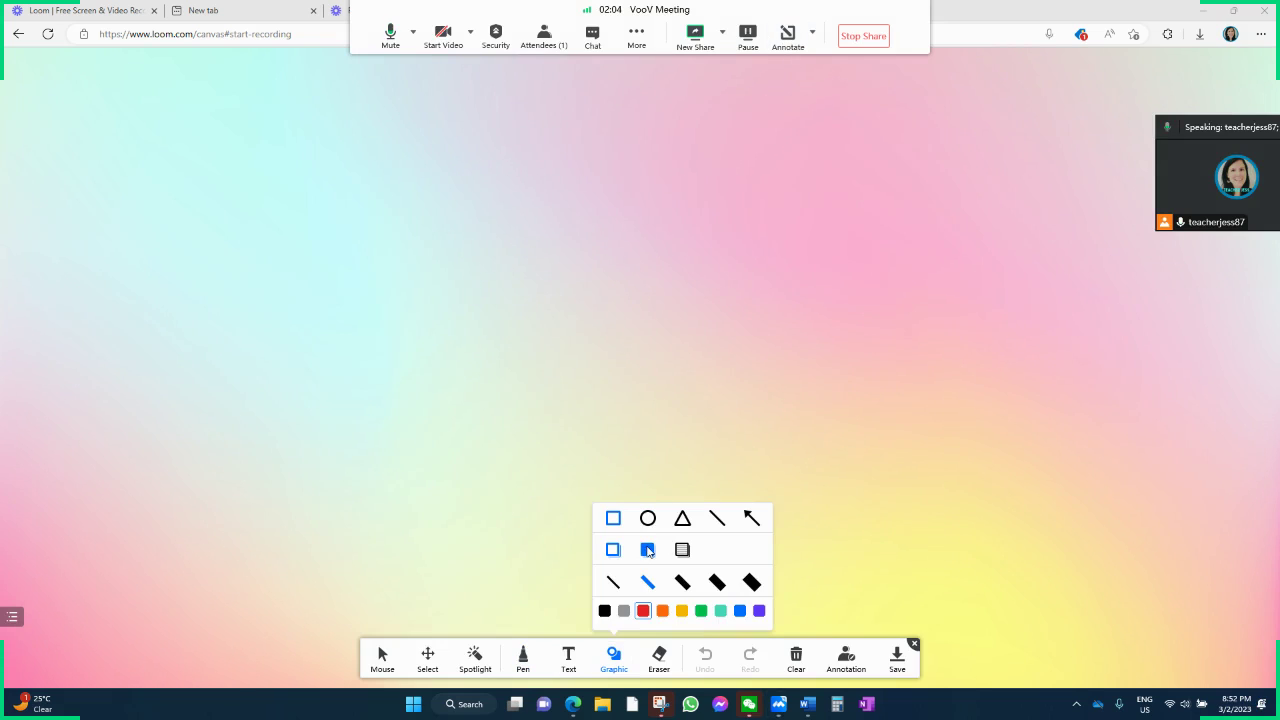
pyautogui.click(647, 549)
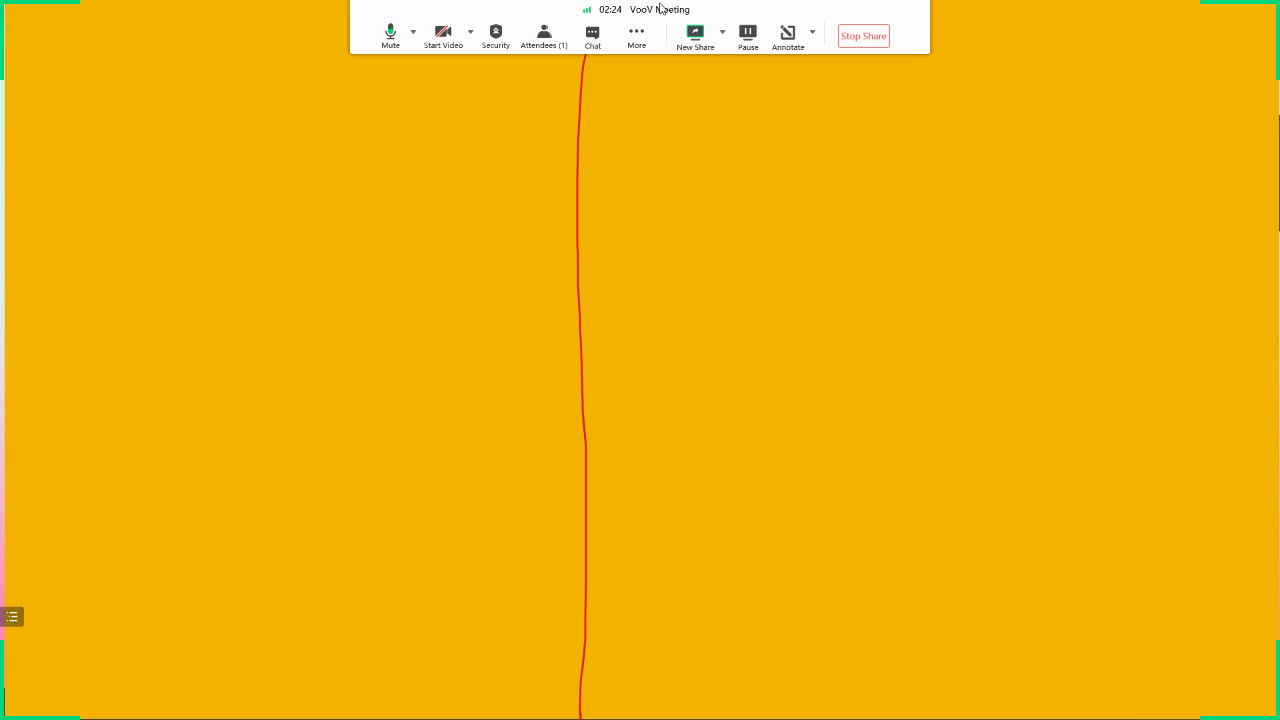
pyautogui.click(788, 35)
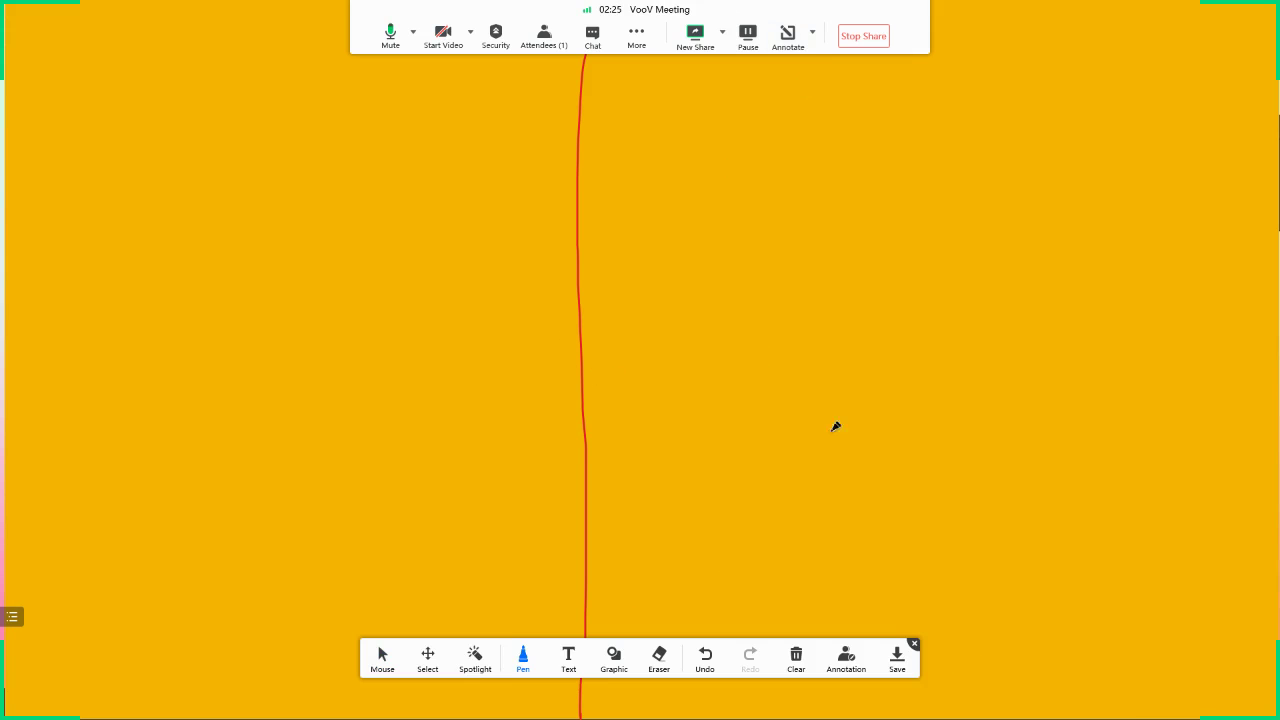
pyautogui.click(796, 658)
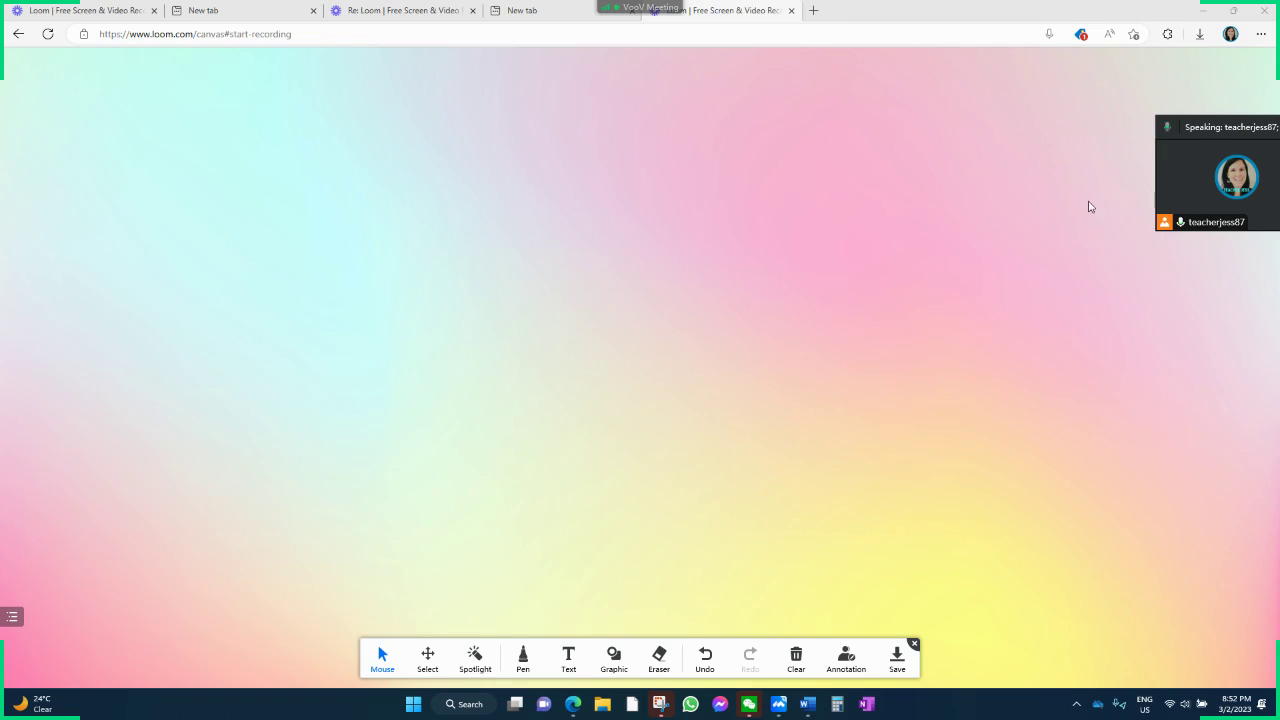
# - Move the speaker video to the upper left and turn attendee annotation off, then back on
pyautogui.moveTo(1240, 118); pyautogui.dragTo(460, 70)
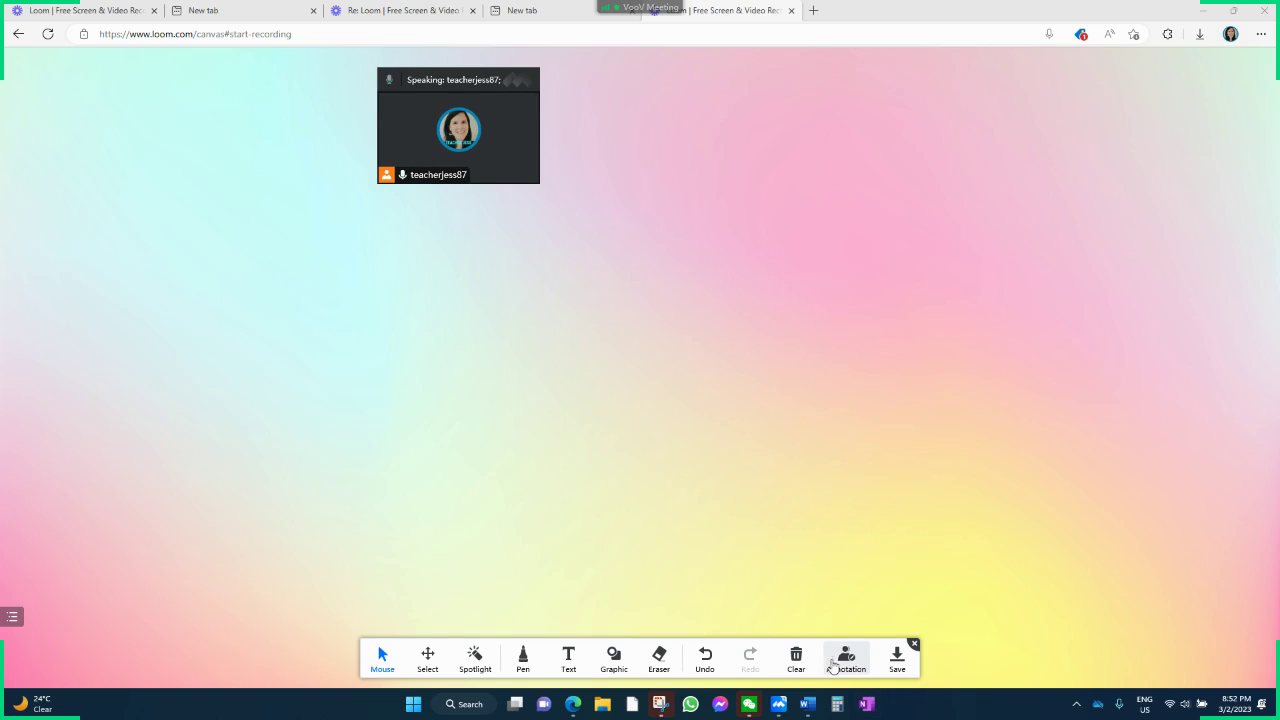
pyautogui.click(846, 657)
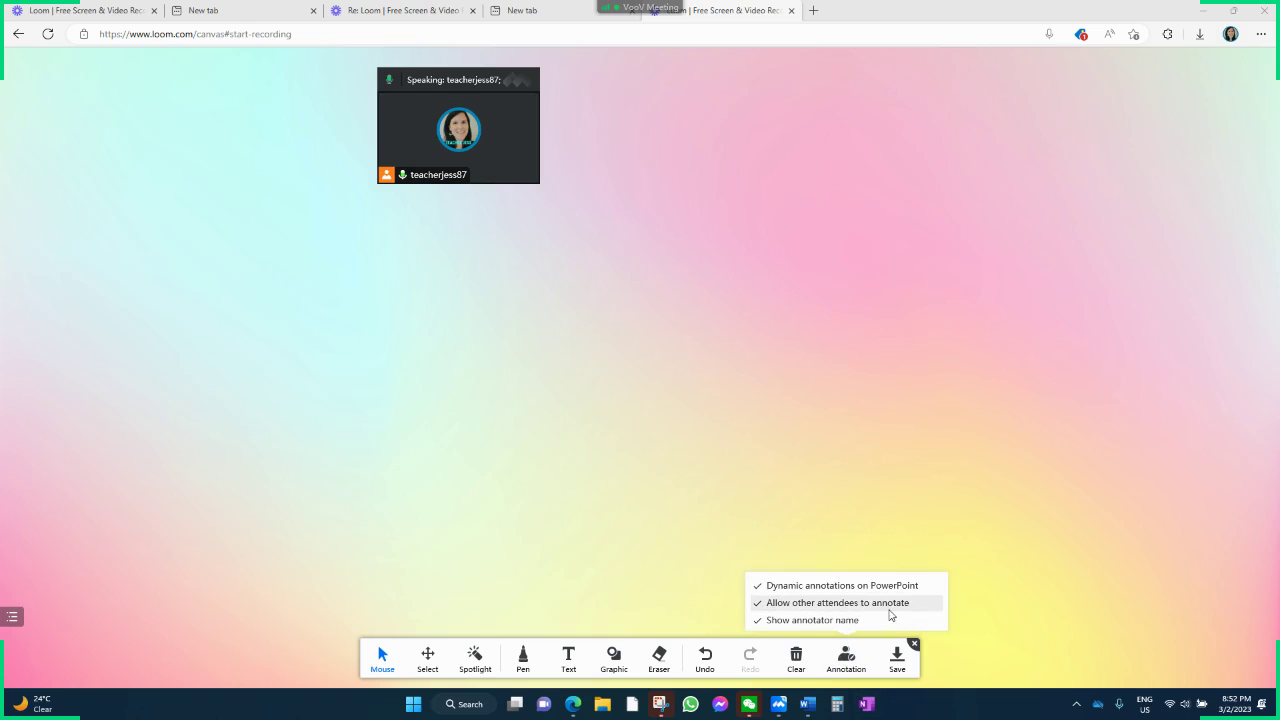
pyautogui.click(758, 606)
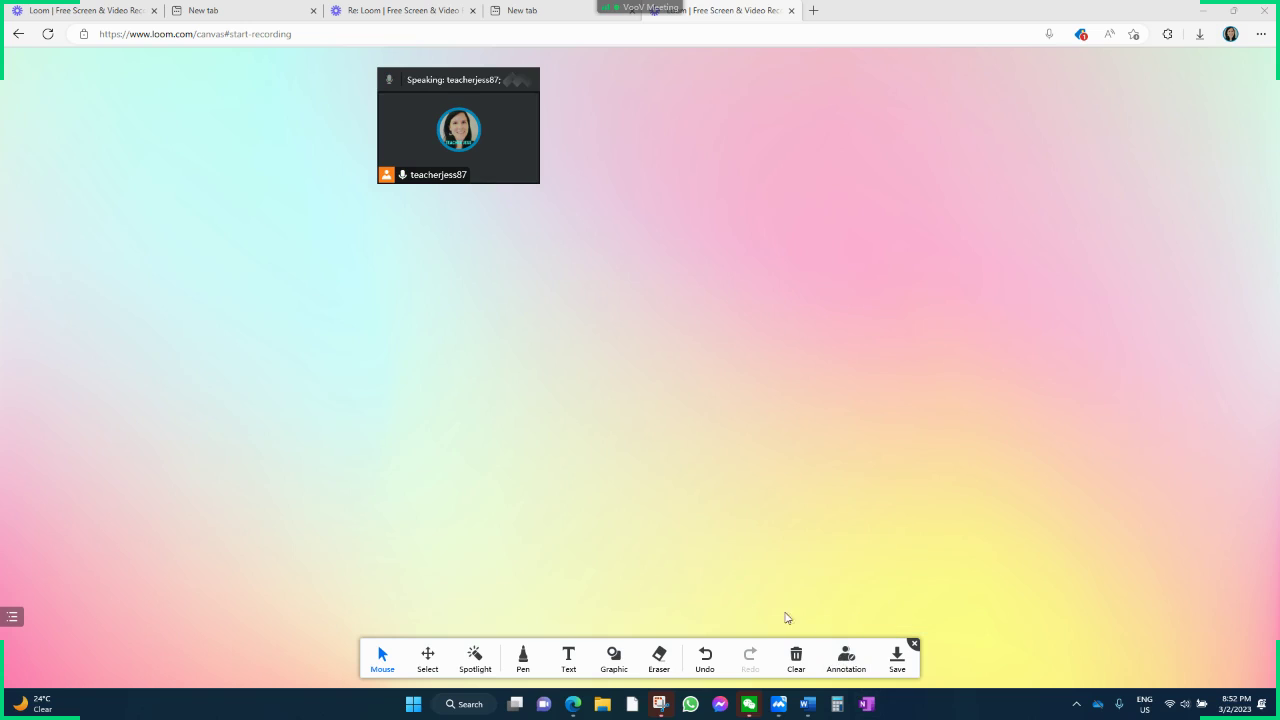
pyautogui.click(847, 657)
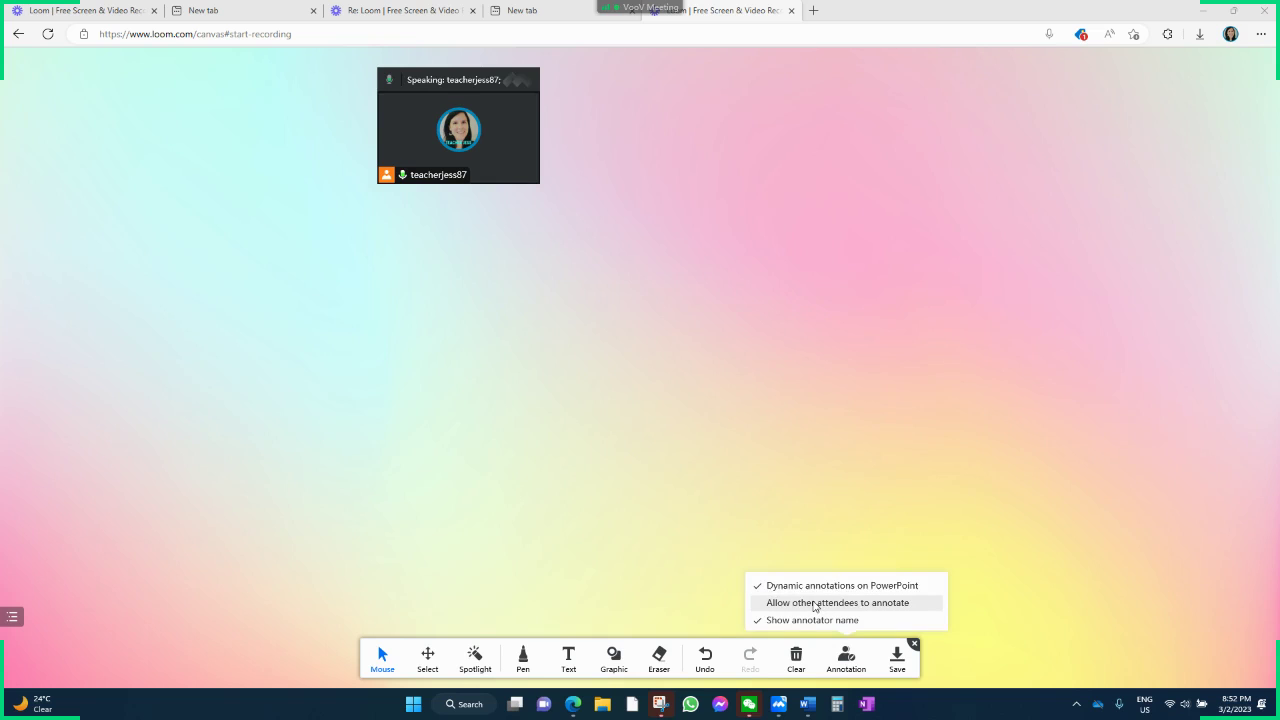
pyautogui.click(816, 605)
# - Confirm attendee annotation is enabled and switch to the Spotlight pointer
pyautogui.click(846, 655)
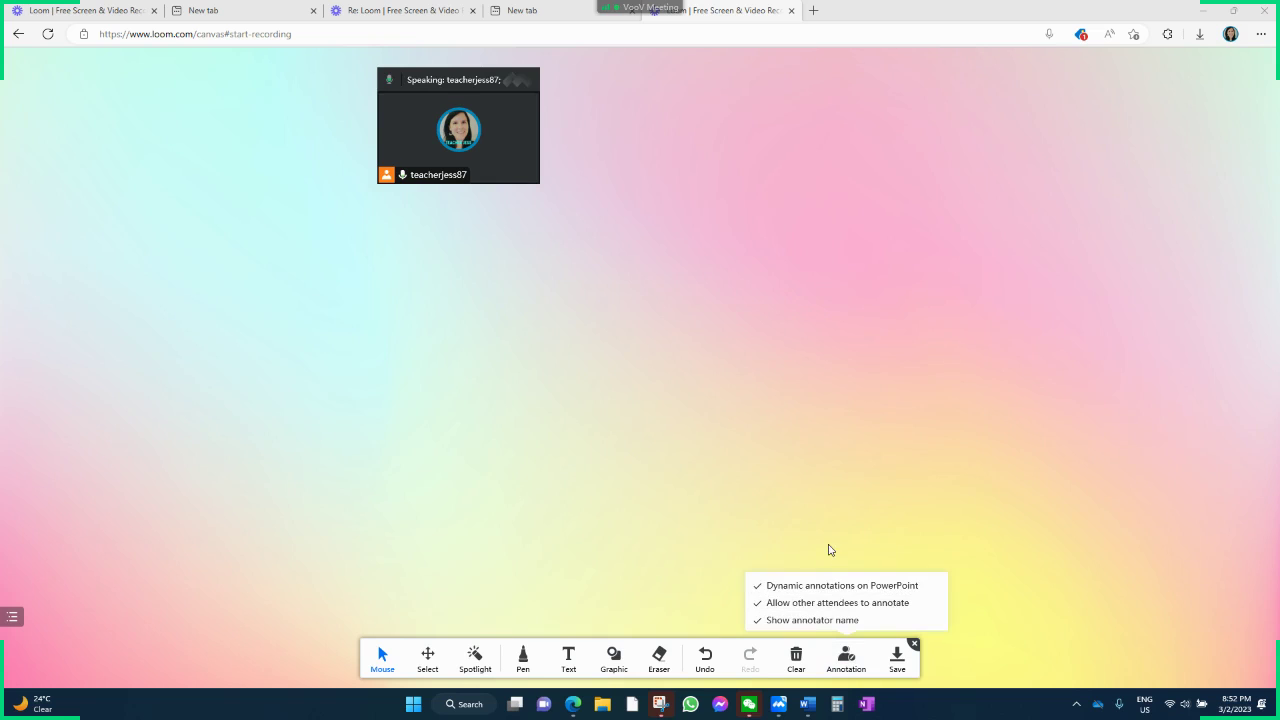
pyautogui.click(820, 532)
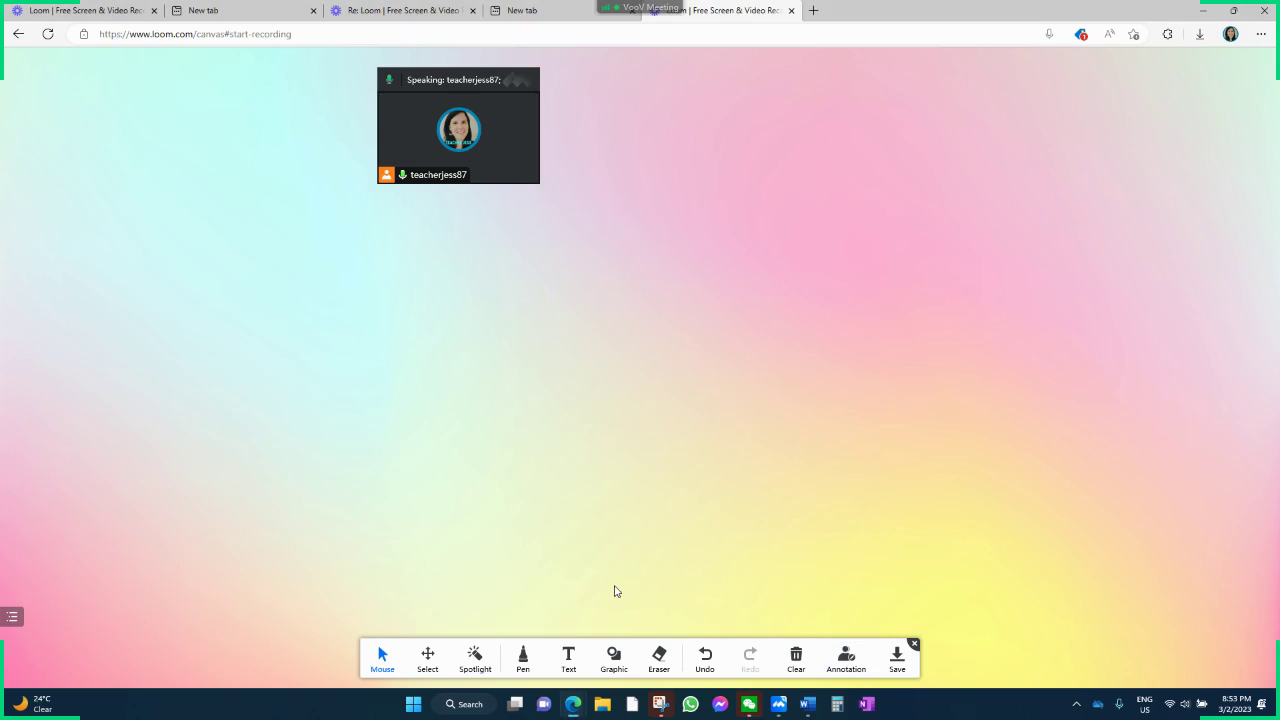
pyautogui.click(475, 658)
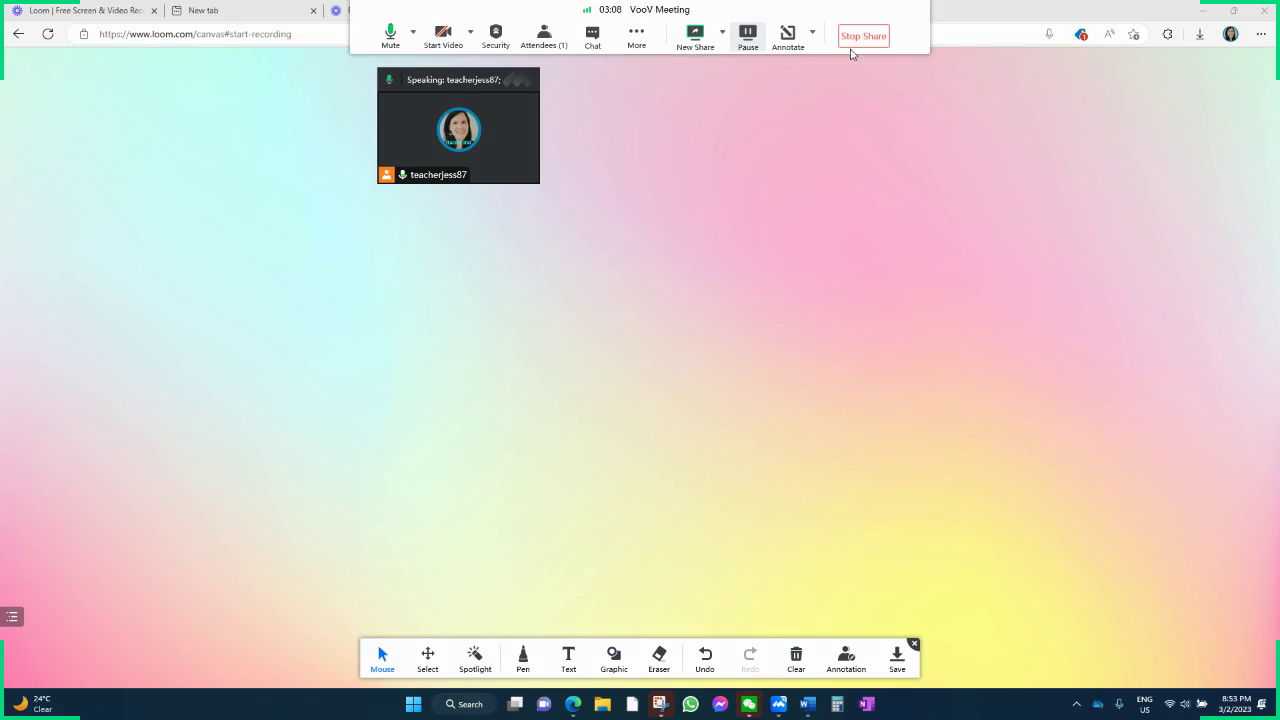
# - Stop sharing the desktop and choose End to finish the meeting
pyautogui.click(858, 38)
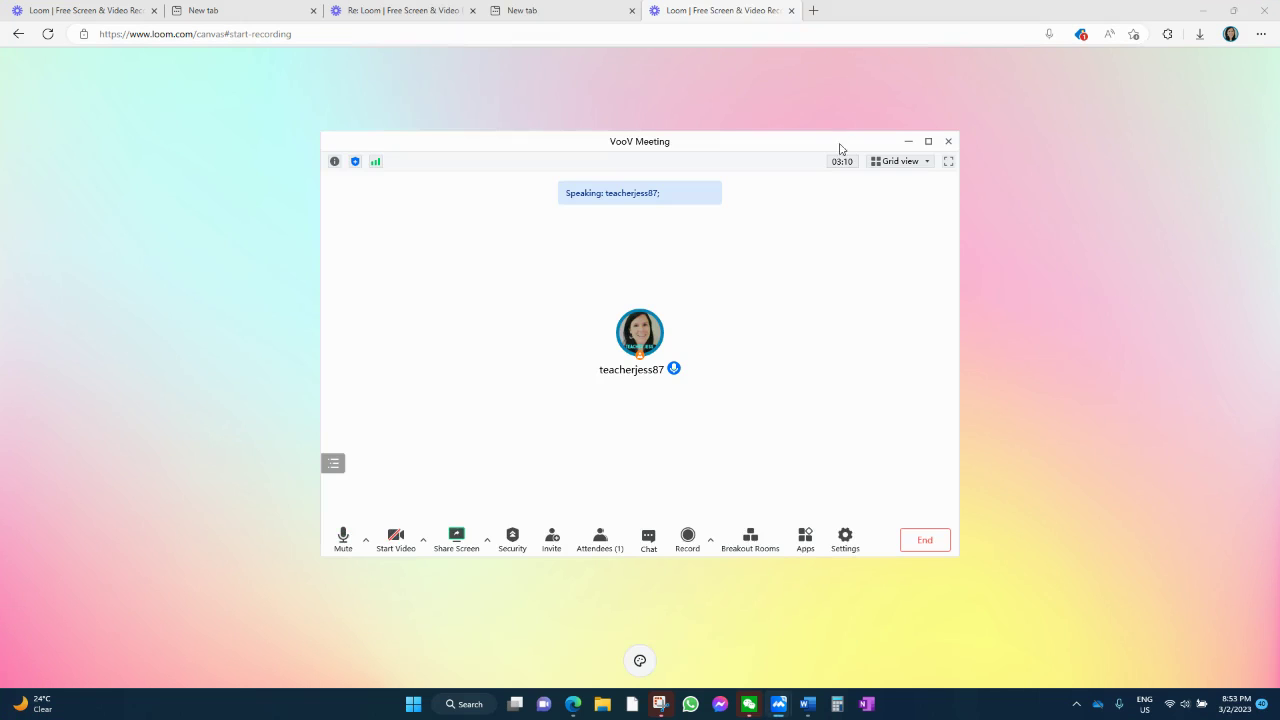
pyautogui.click(929, 545)
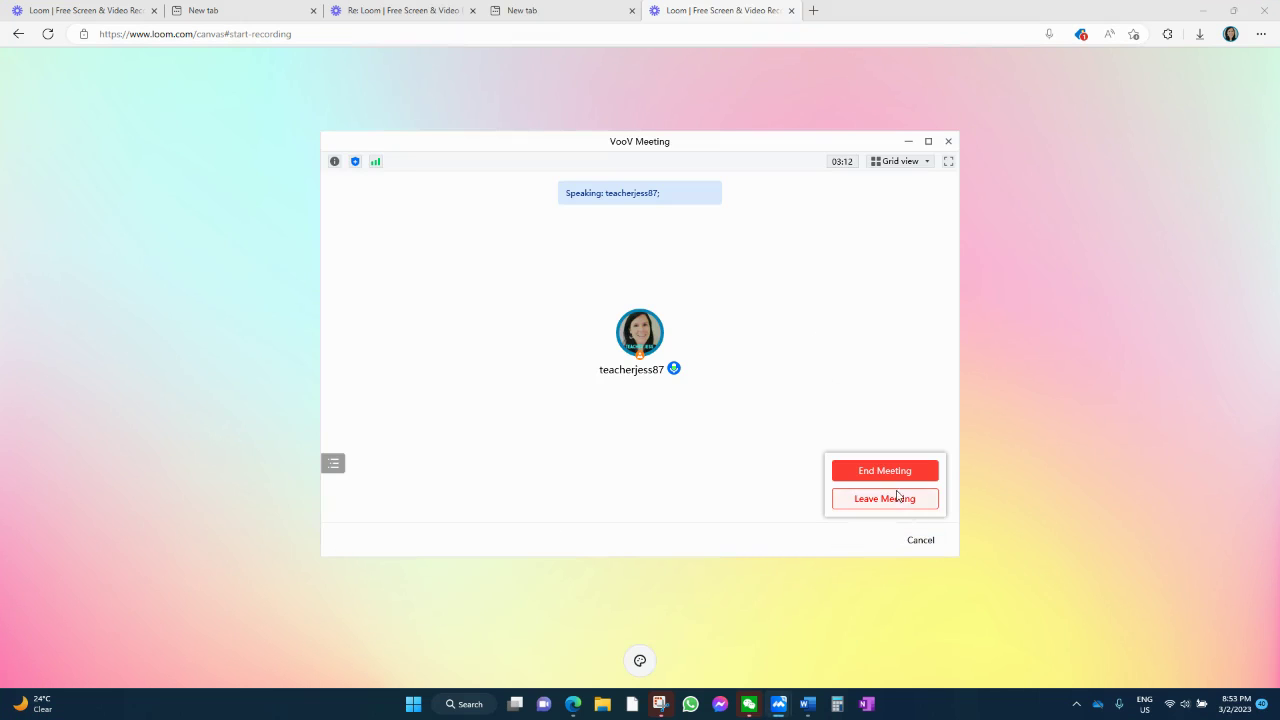